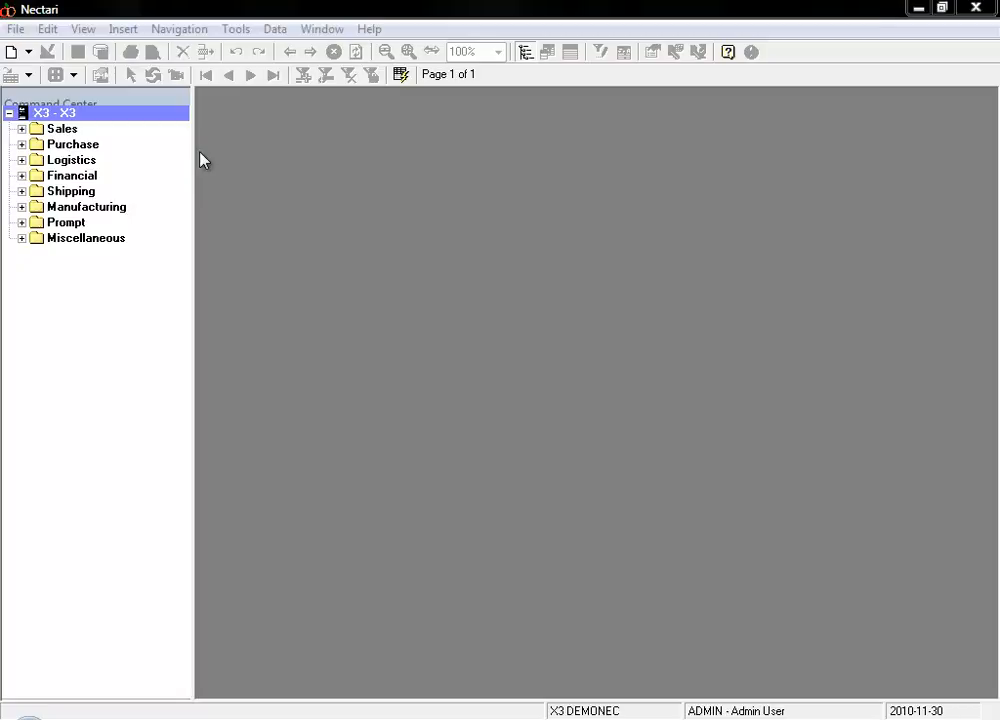
- Open the Sales by Customer/Product worksheet from Sales > Sales Analysis
left_click(22, 129)
left_click(34, 191)
left_click(21, 129)
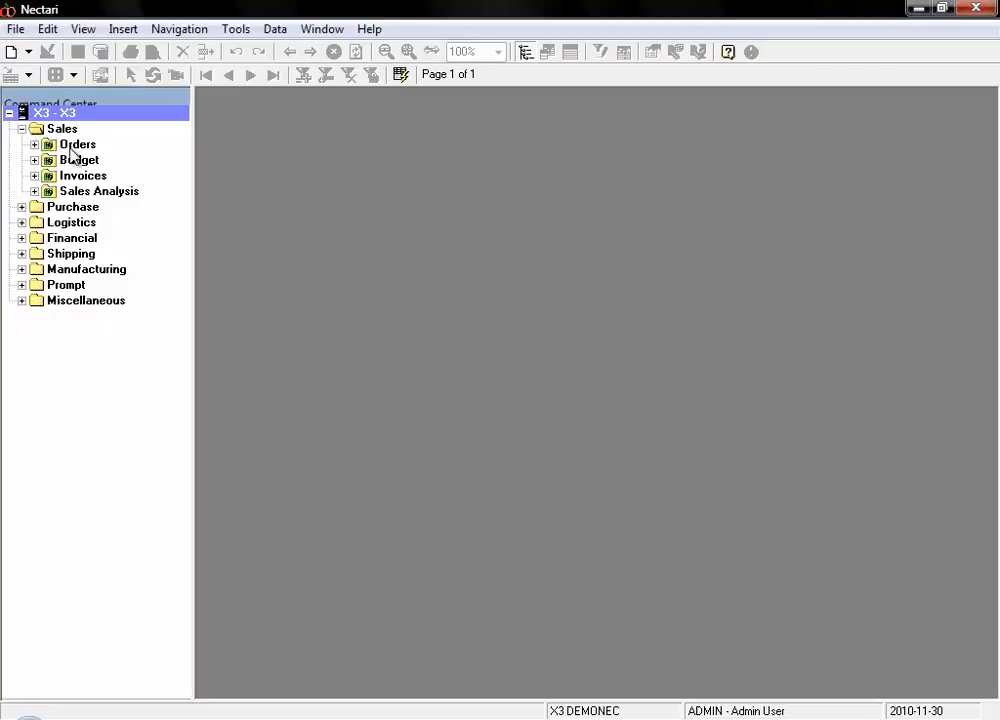
left_click(34, 191)
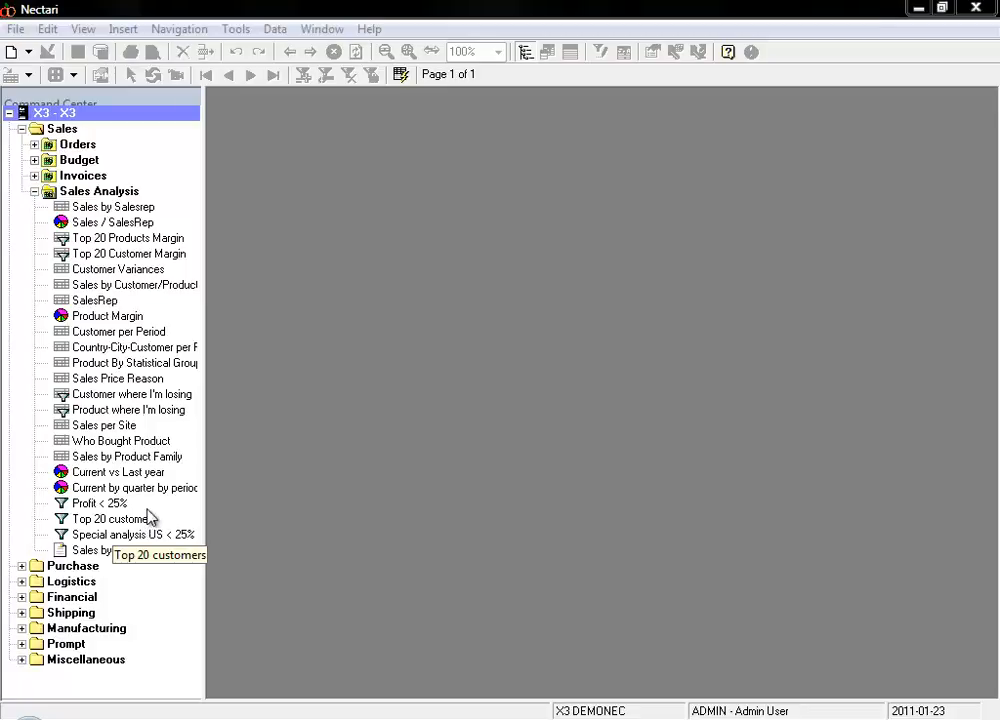
left_click(142, 287)
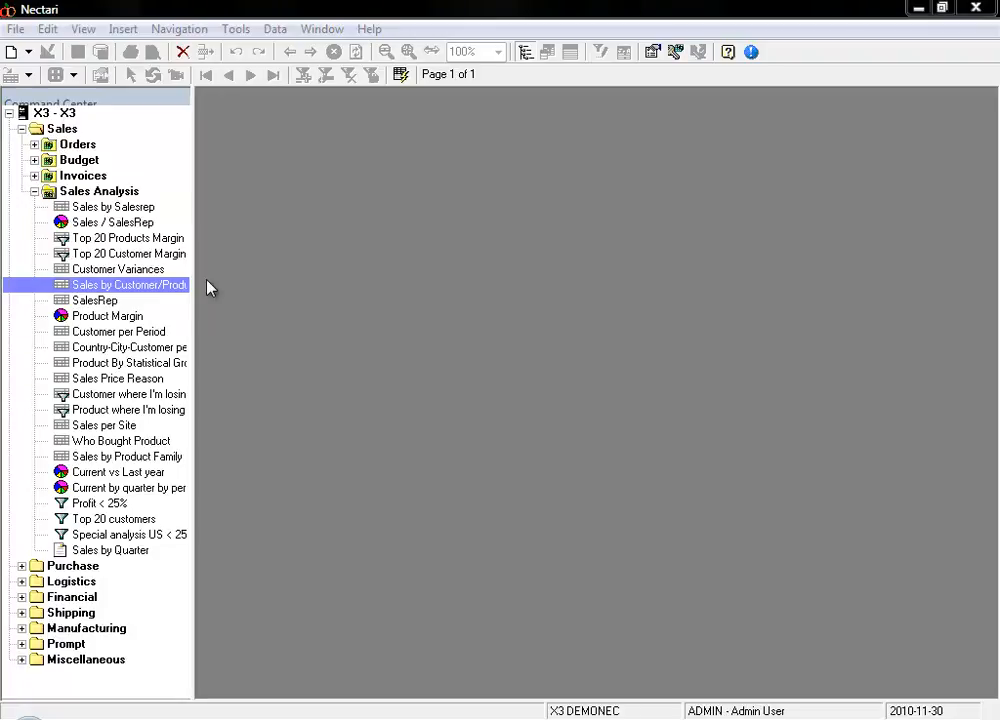
double_click(163, 286)
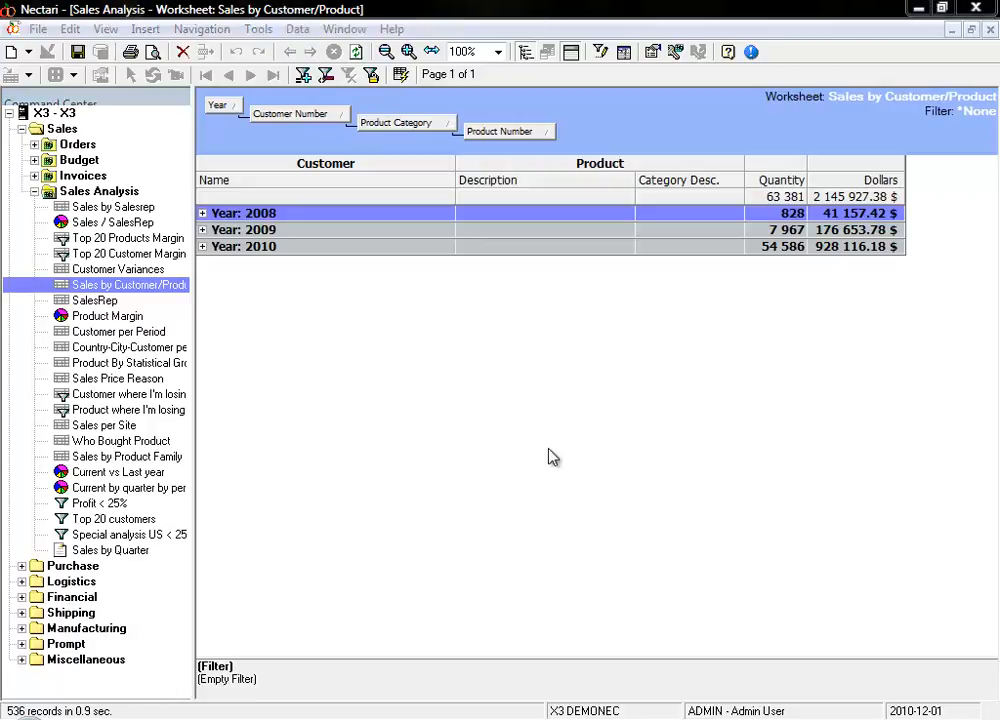
- Restore the worksheet to a floating window, move it to the workspace's upper-left corner and enlarge it to fill most of the area
left_click(970, 29)
left_click_drag(288, 182, 207, 104)
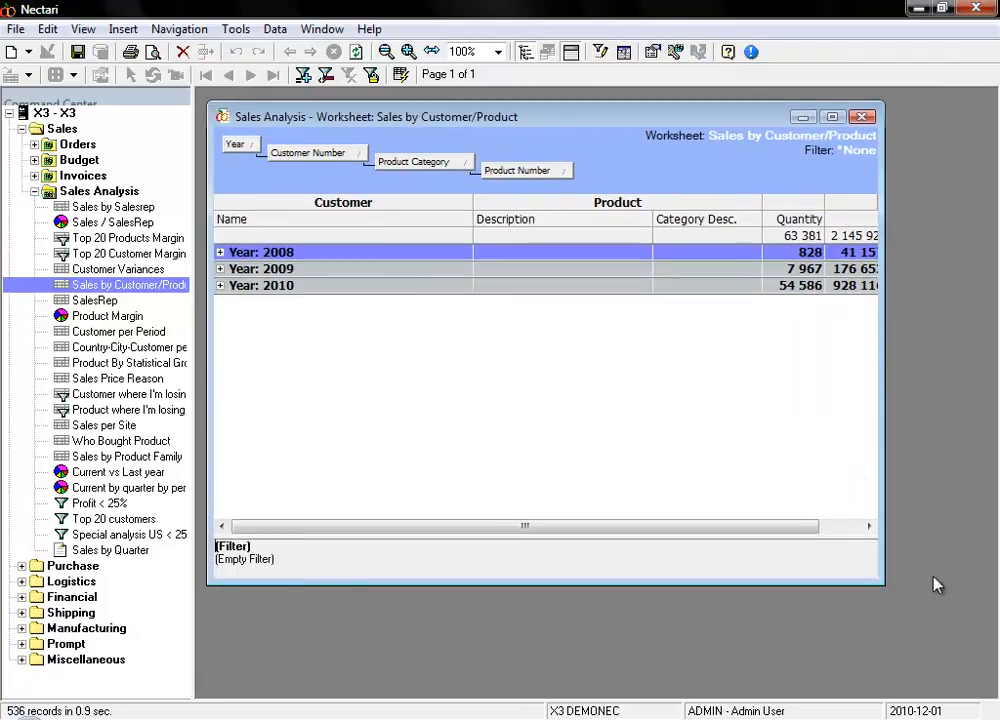
left_click_drag(876, 575, 991, 690)
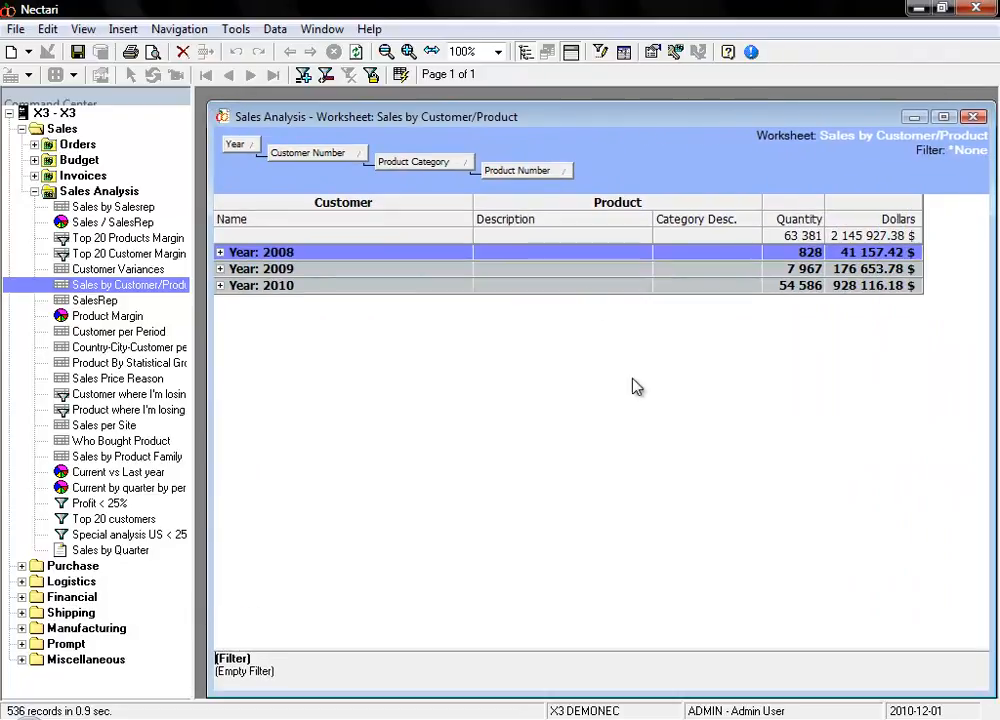
- Hide and reshow the Command Center, and zoom the worksheet out to 25% and back to 100%
left_click(528, 54)
left_click(526, 54)
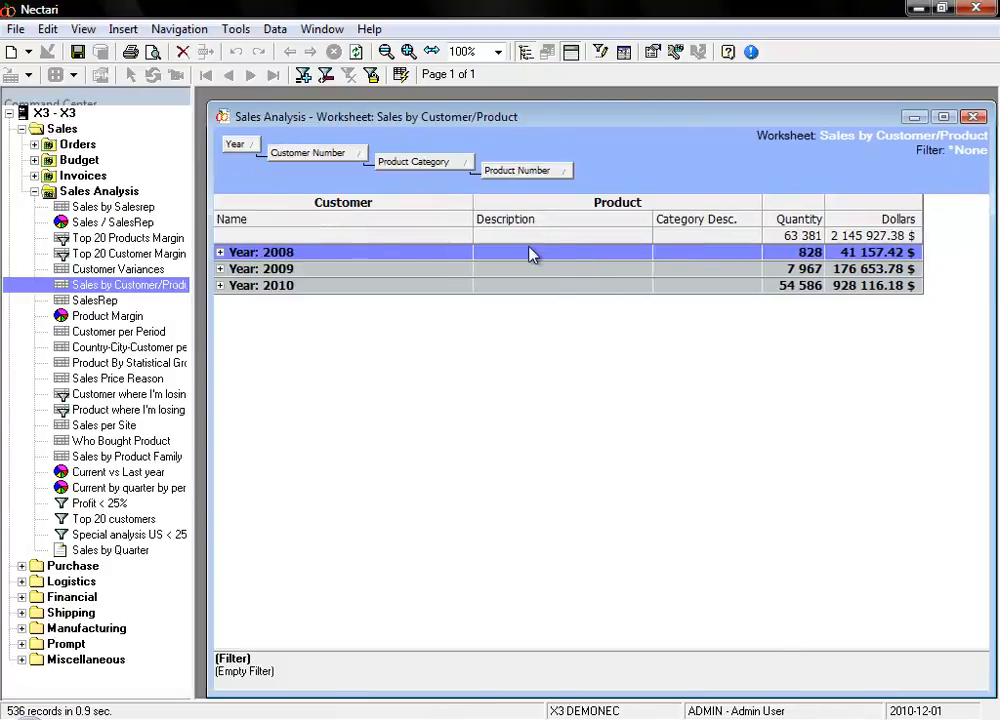
left_click(386, 52)
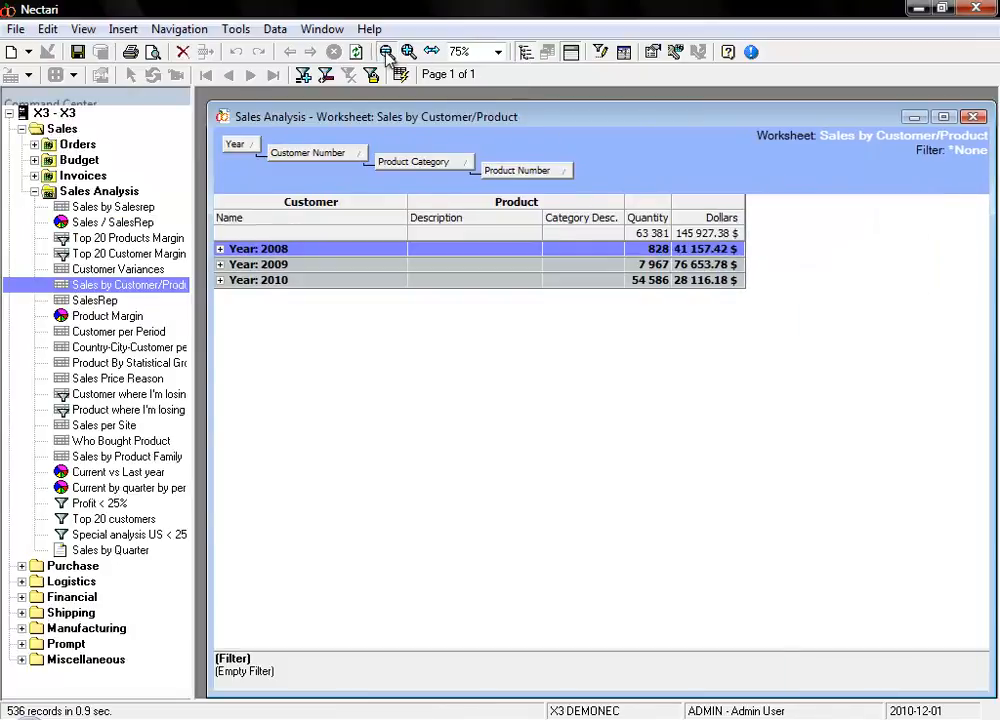
left_click(386, 52)
left_click(386, 52)
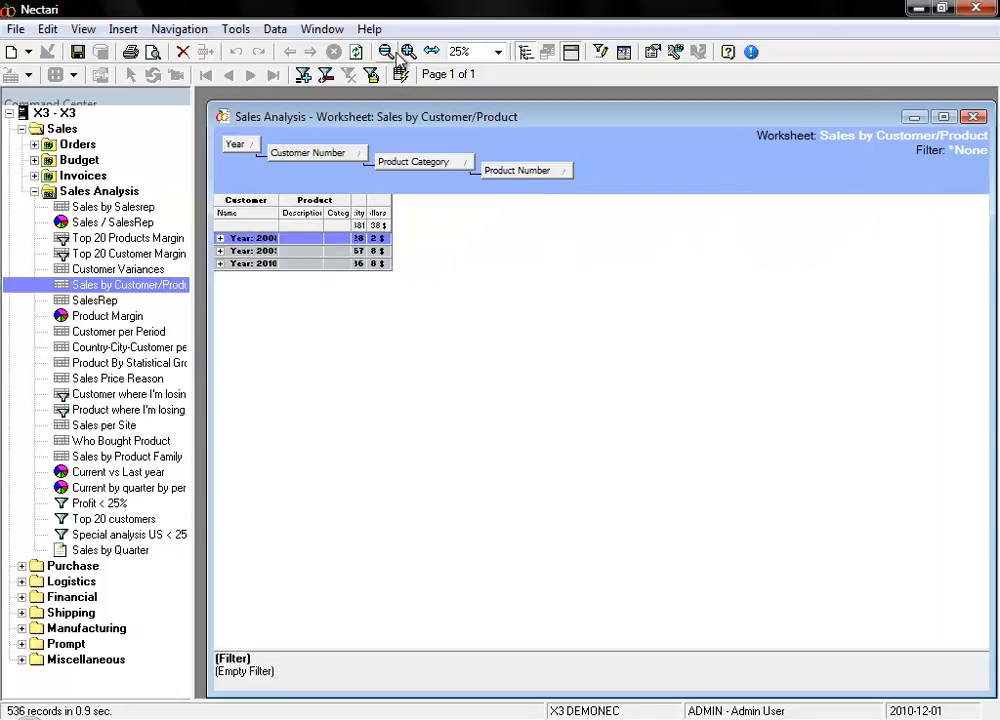
left_click(408, 51)
left_click(408, 51)
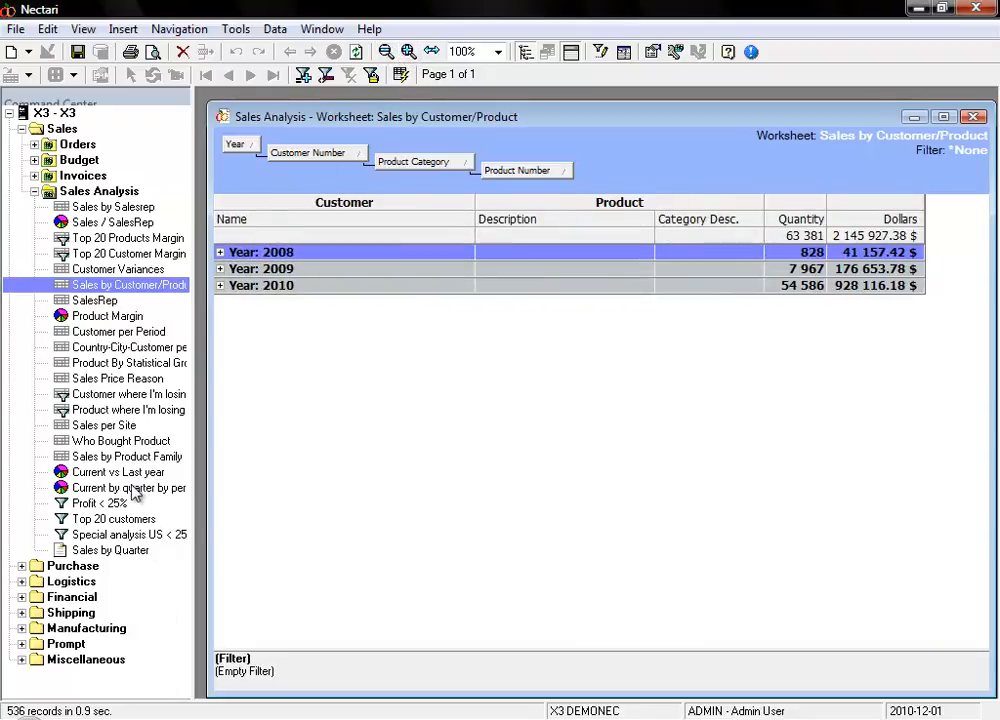
- Open the Current by quarter by period graph in a new window and cascade both windows
right_click(133, 492)
left_click(210, 140)
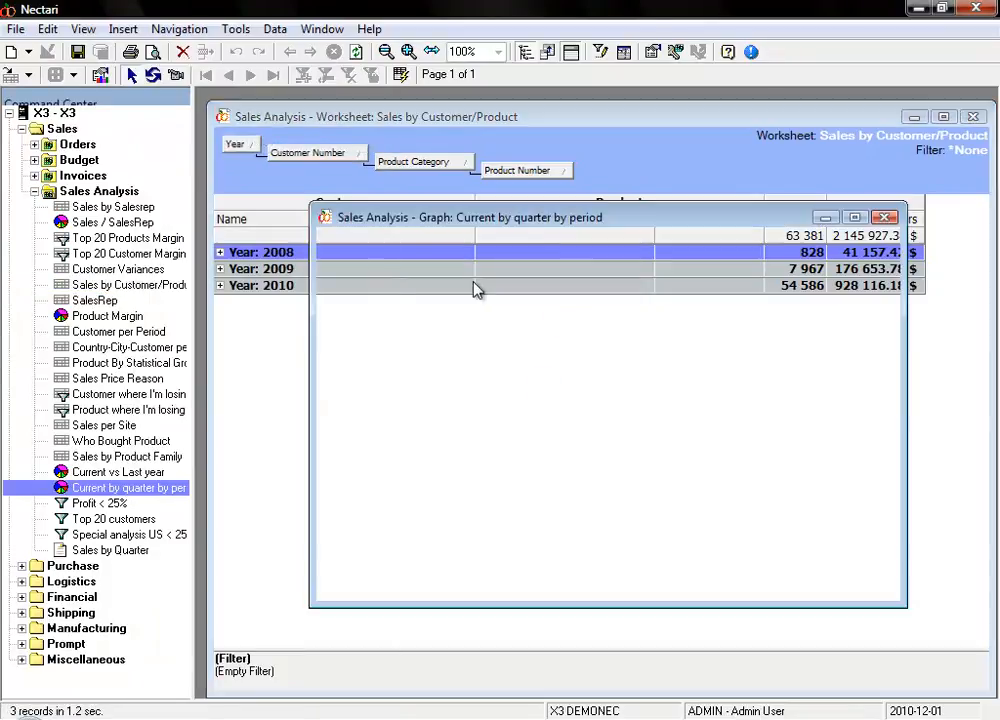
left_click(322, 29)
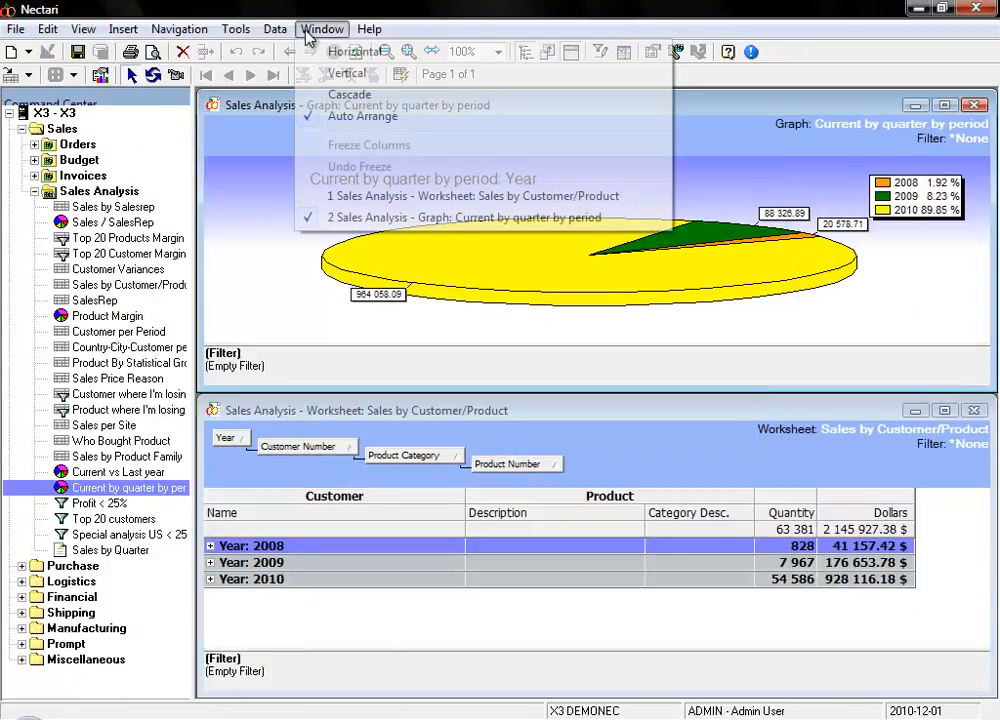
left_click(355, 97)
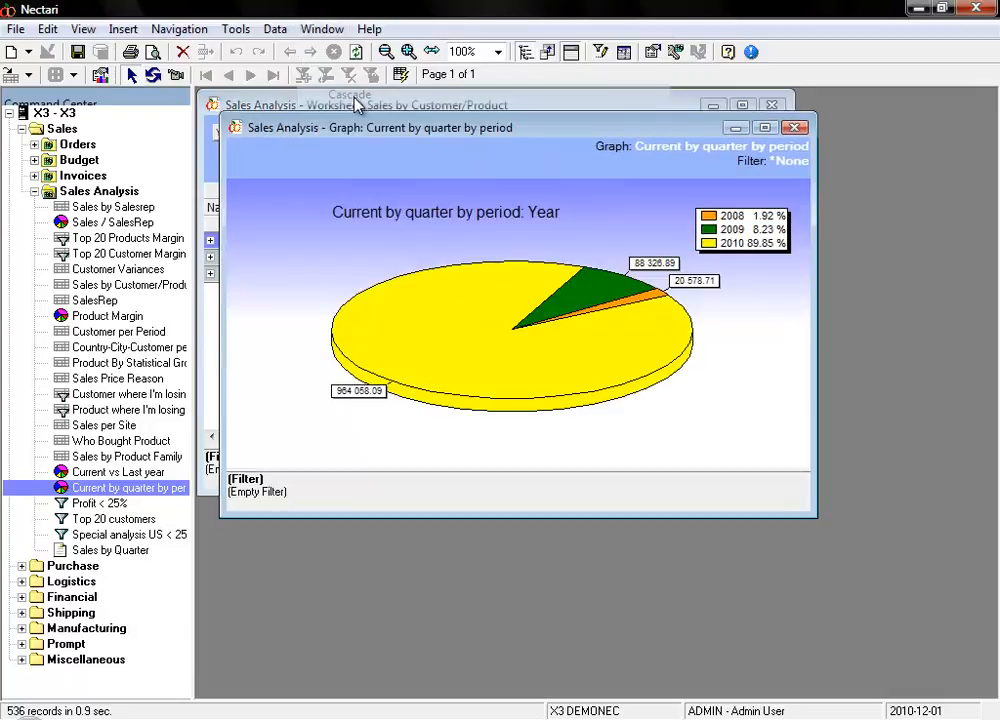
- Arrange the graph and worksheet windows horizontally and vertically, and close the graph
left_click(322, 29)
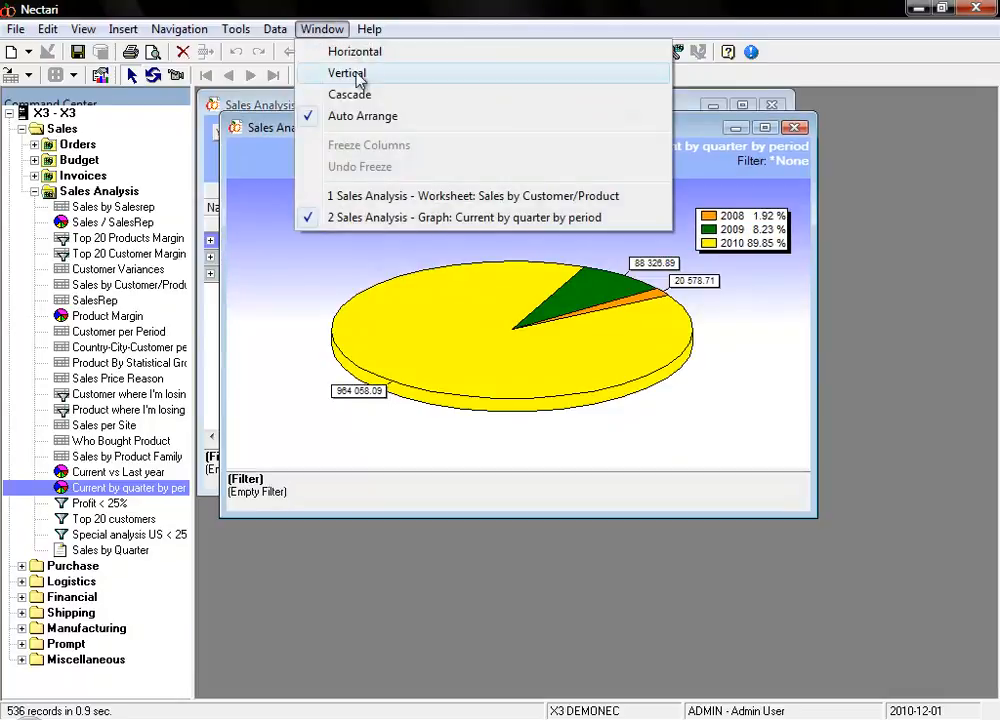
left_click(357, 52)
left_click(322, 29)
left_click(355, 74)
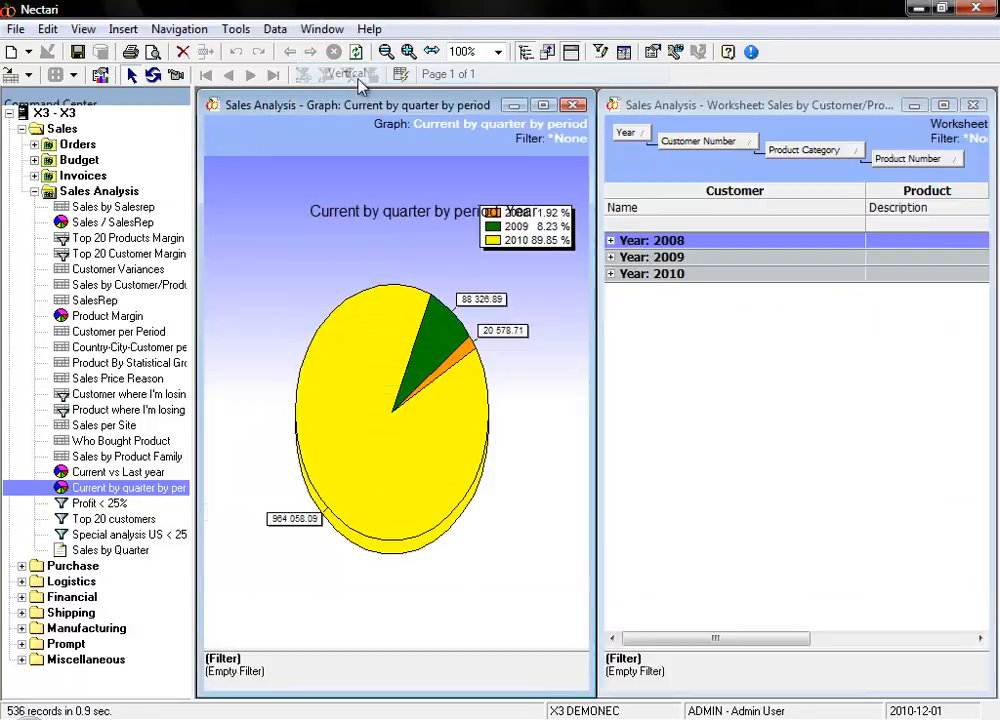
left_click(572, 104)
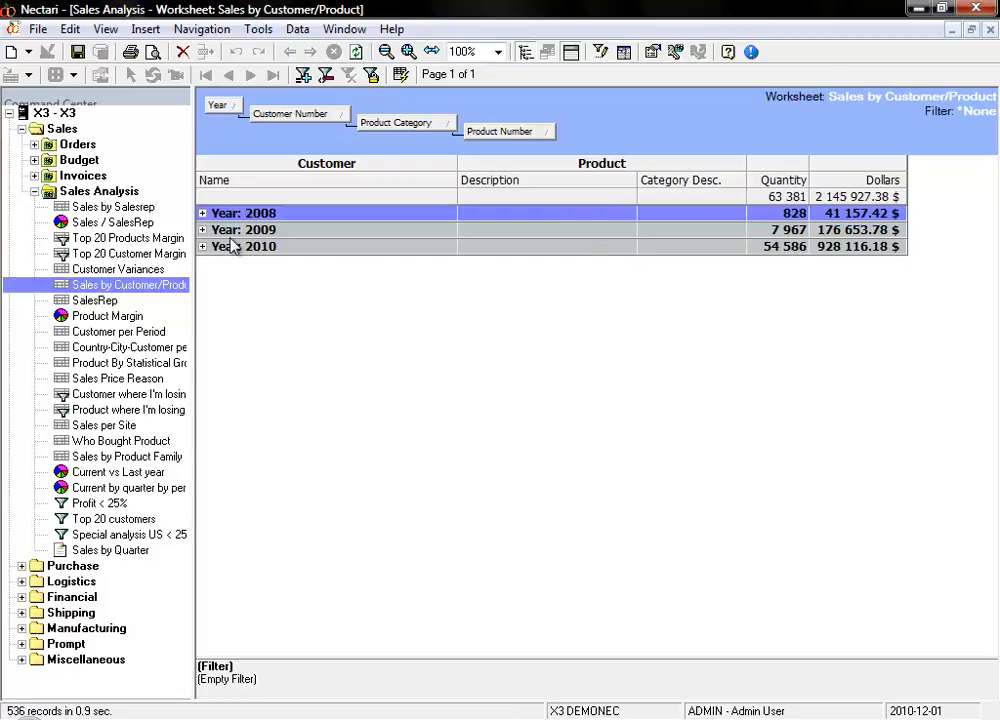
- Drill down through Year 2010, C9050 Power Mart- CAN and PRS Purchase and Sold to the detail rows of product 21516M
left_click(203, 247)
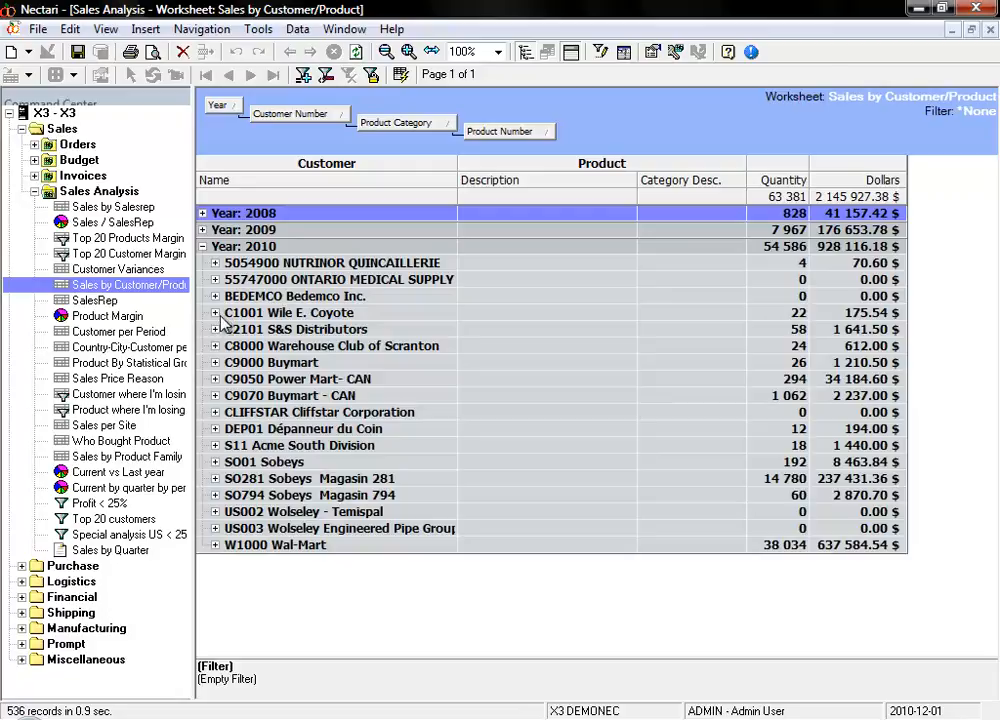
left_click(215, 379)
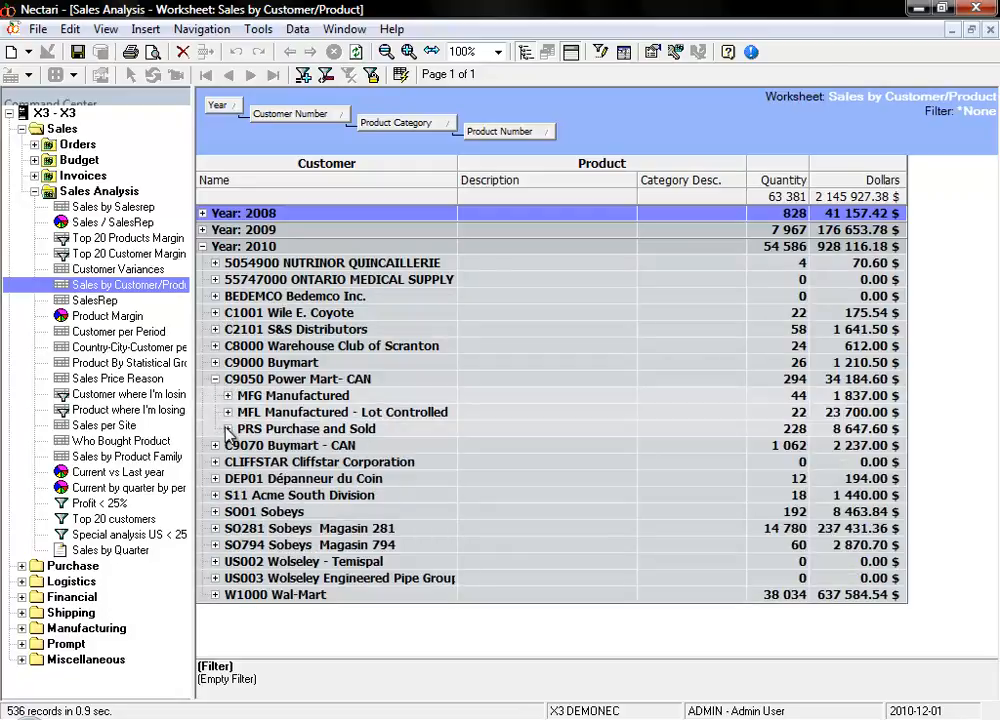
left_click(228, 428)
left_click(240, 478)
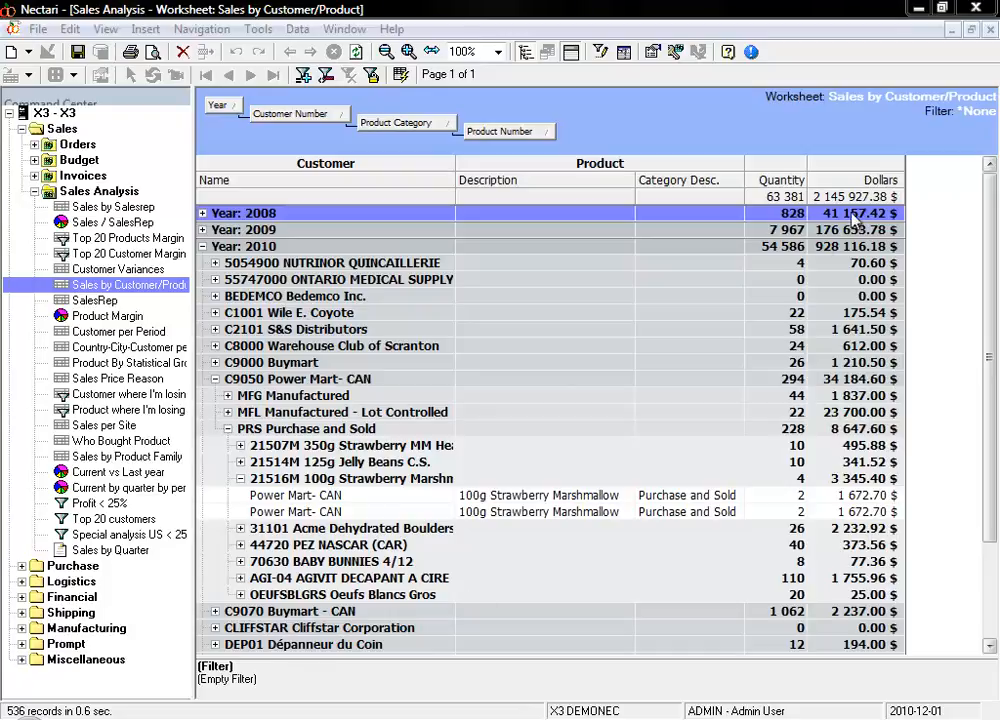
- Place the Dollars column before Quantity and hide the Product Number grouped field
left_click_drag(865, 182, 780, 188)
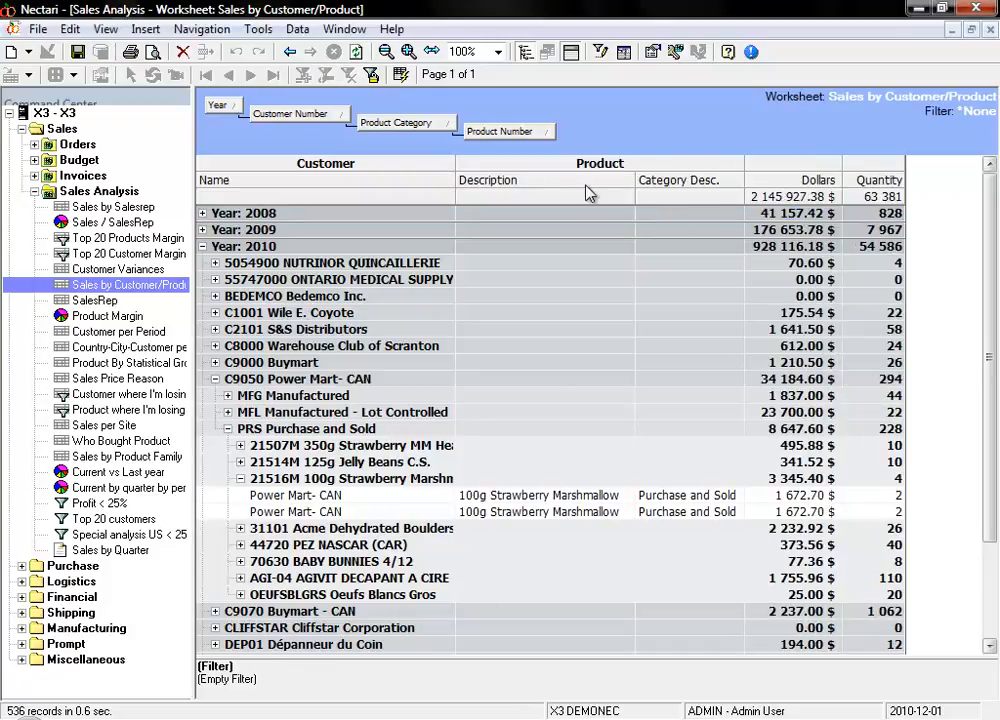
right_click(487, 131)
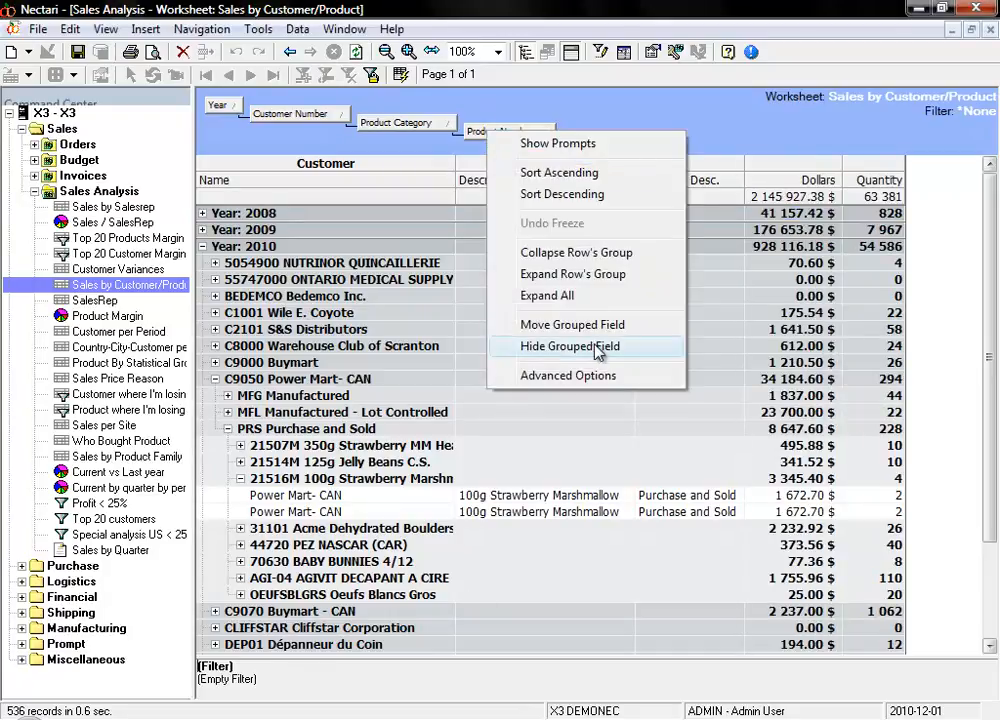
left_click(600, 347)
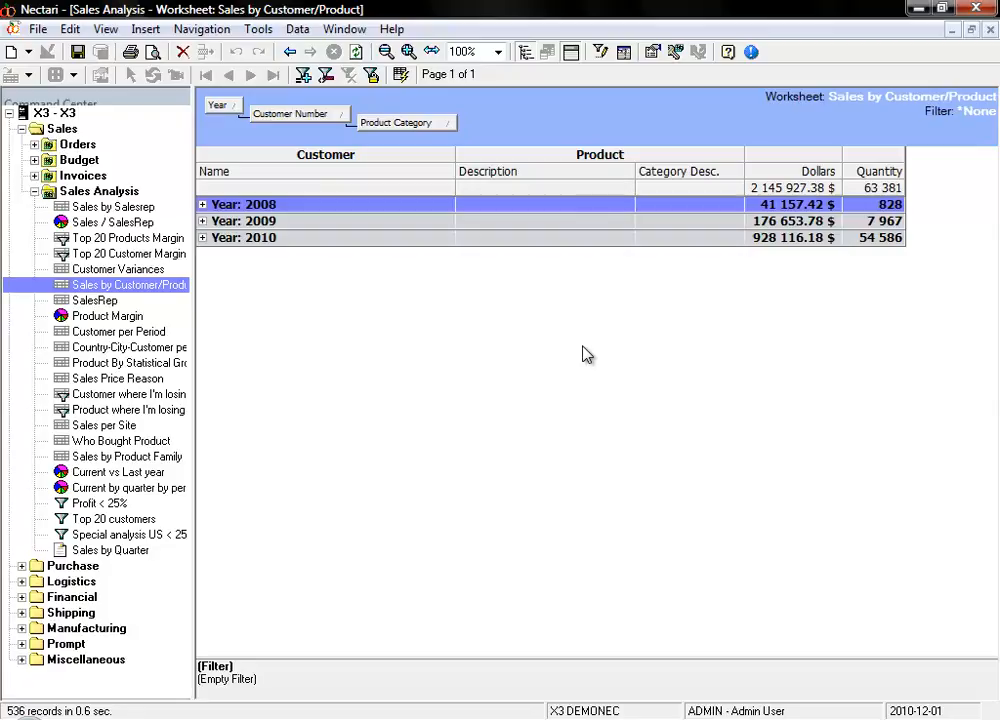
- Hide the Category Desc. column and move the Customer Number grouping ahead of Year
right_click(680, 174)
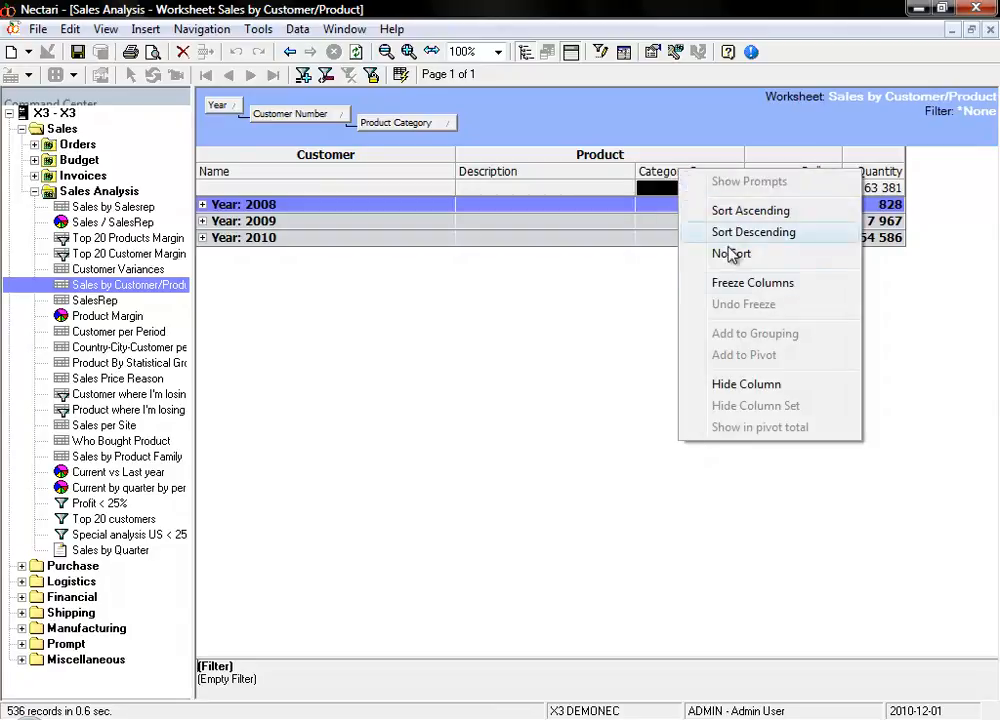
left_click(773, 389)
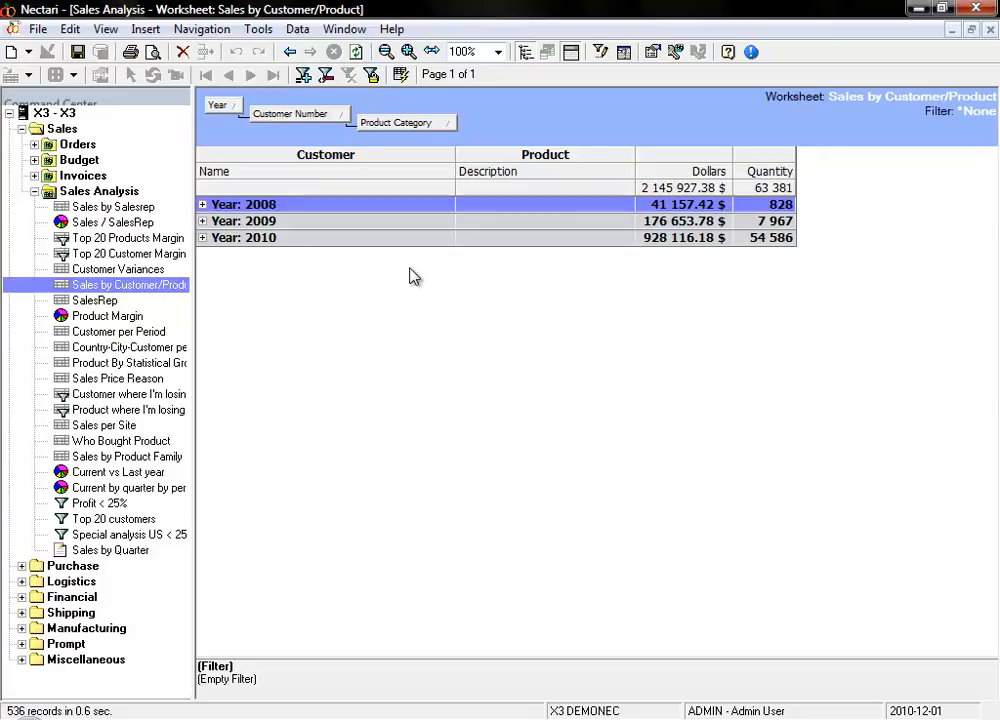
left_click_drag(306, 122, 222, 108)
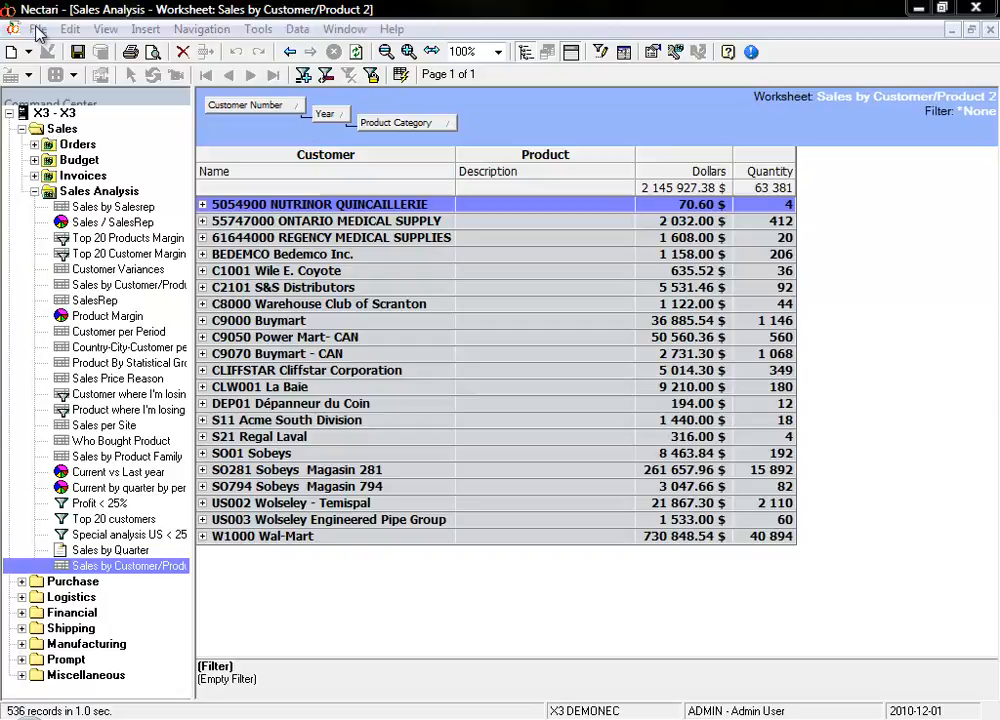
- Save the worksheet with the description Sales by Customer/Product 2 and the Worksheet only view type
left_click(37, 29)
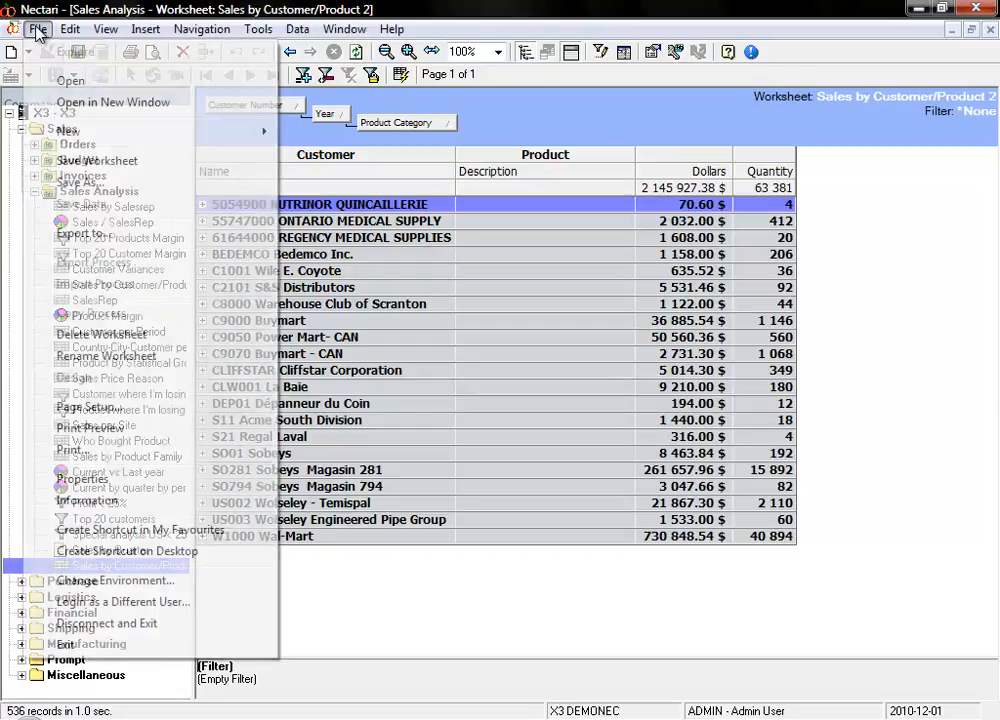
left_click(156, 161)
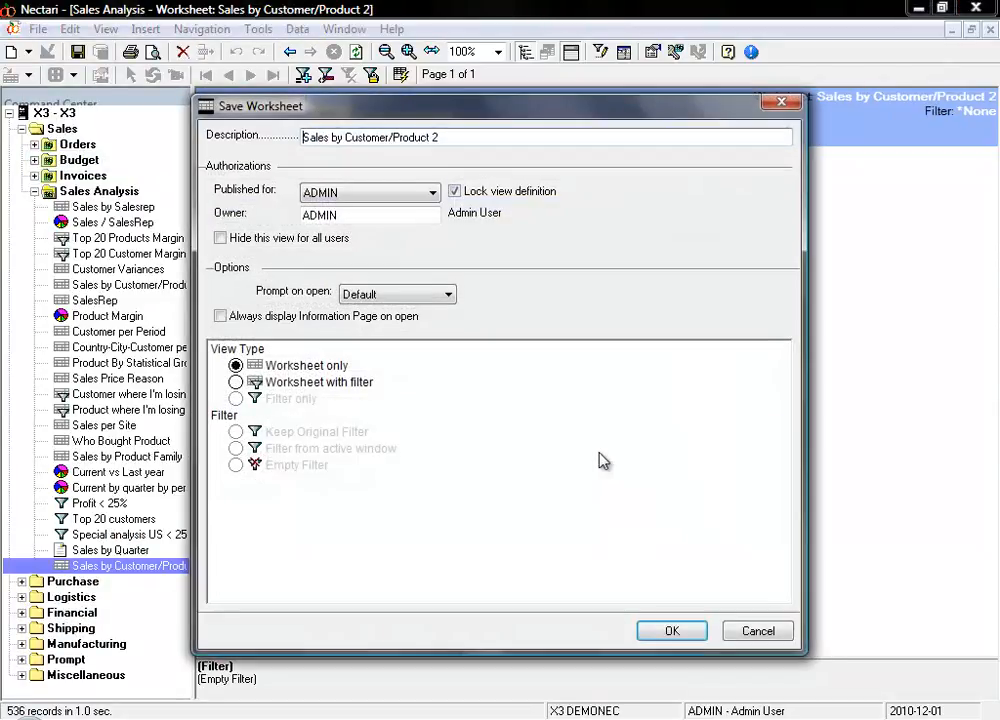
left_click(669, 630)
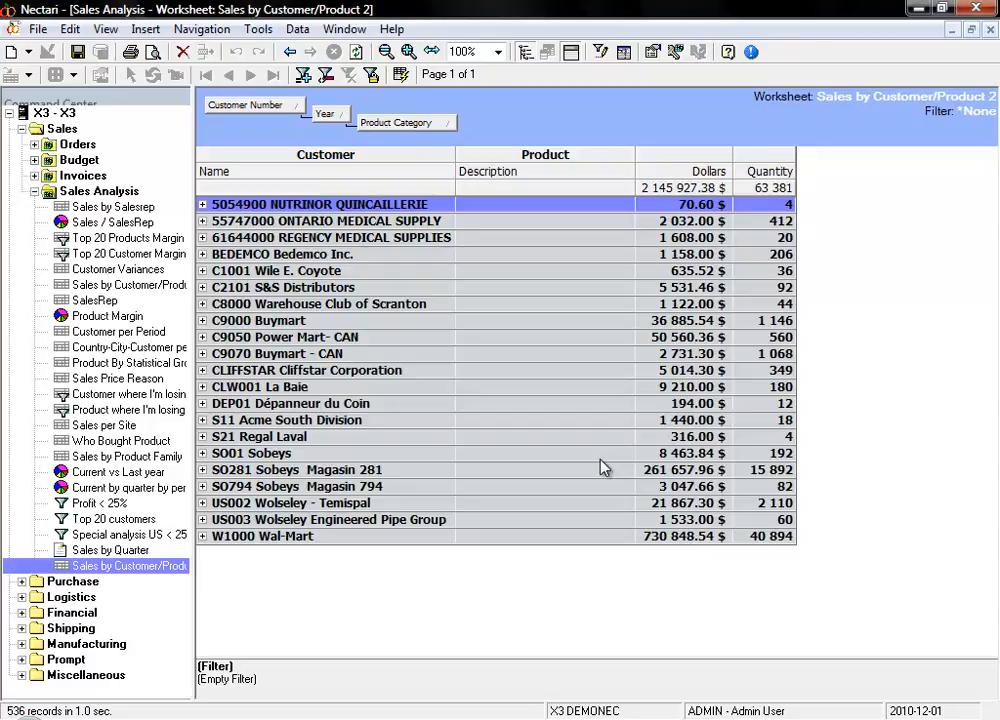
- Show the Cost column in the worksheet and place it after Quantity
left_click(598, 57)
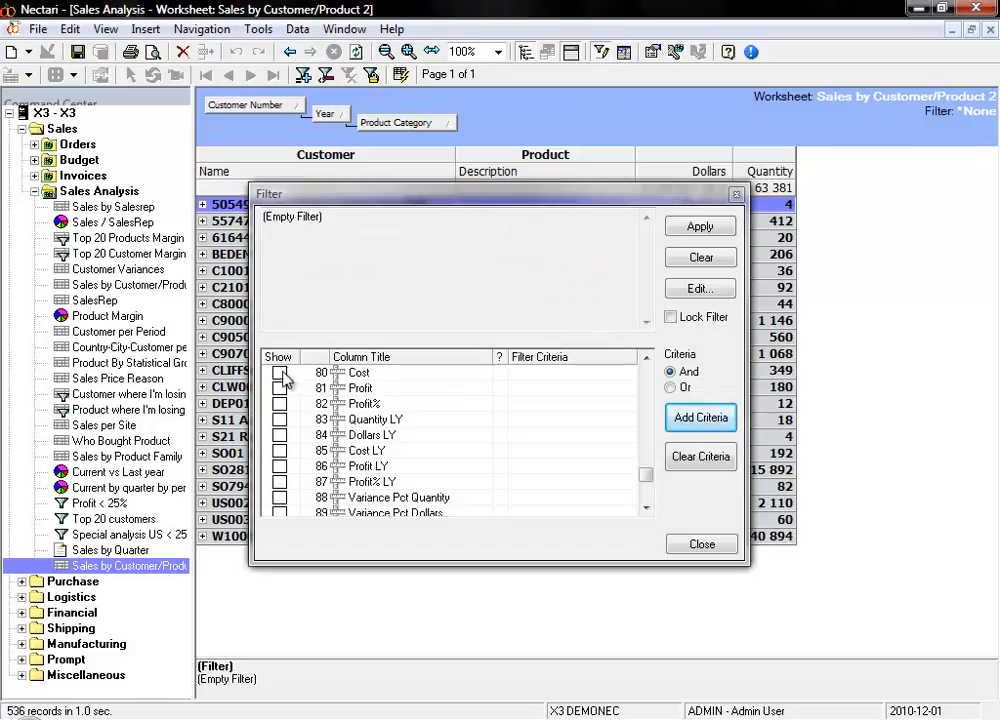
left_click(279, 372)
left_click(712, 229)
left_click(703, 545)
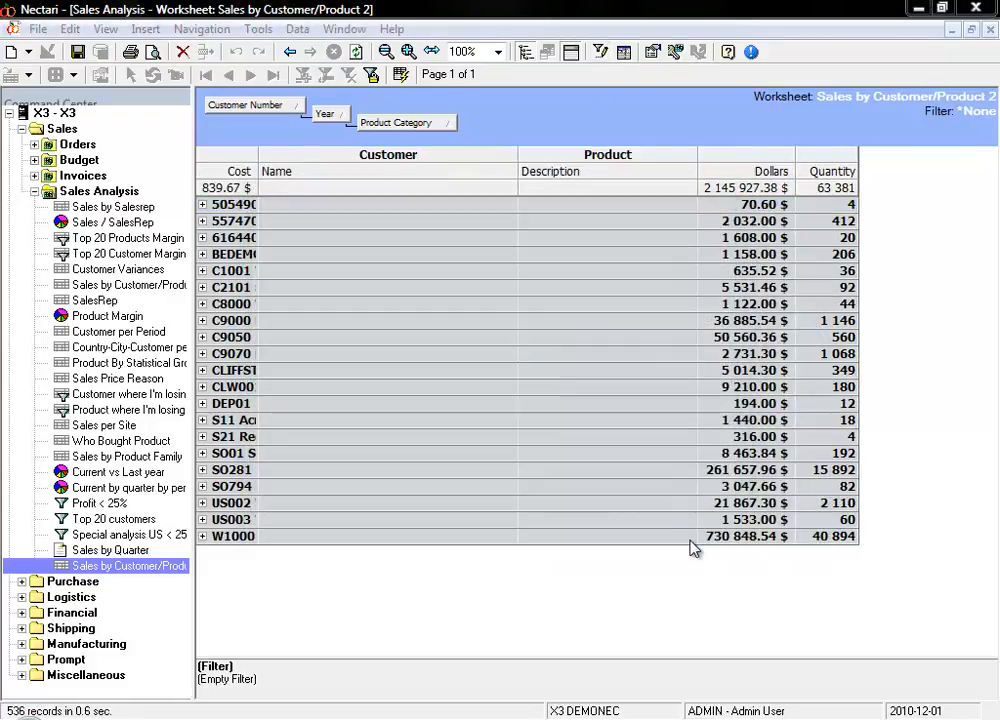
left_click_drag(240, 171, 853, 195)
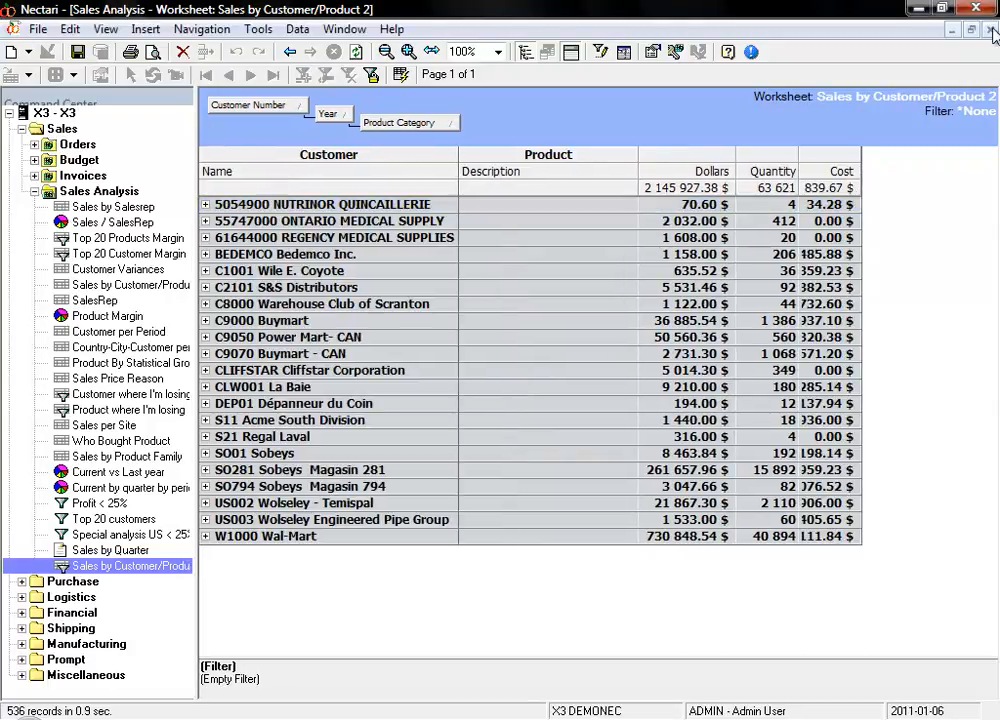
- Close the current worksheet and open the Top 20 Products Margin worksheet
left_click(988, 30)
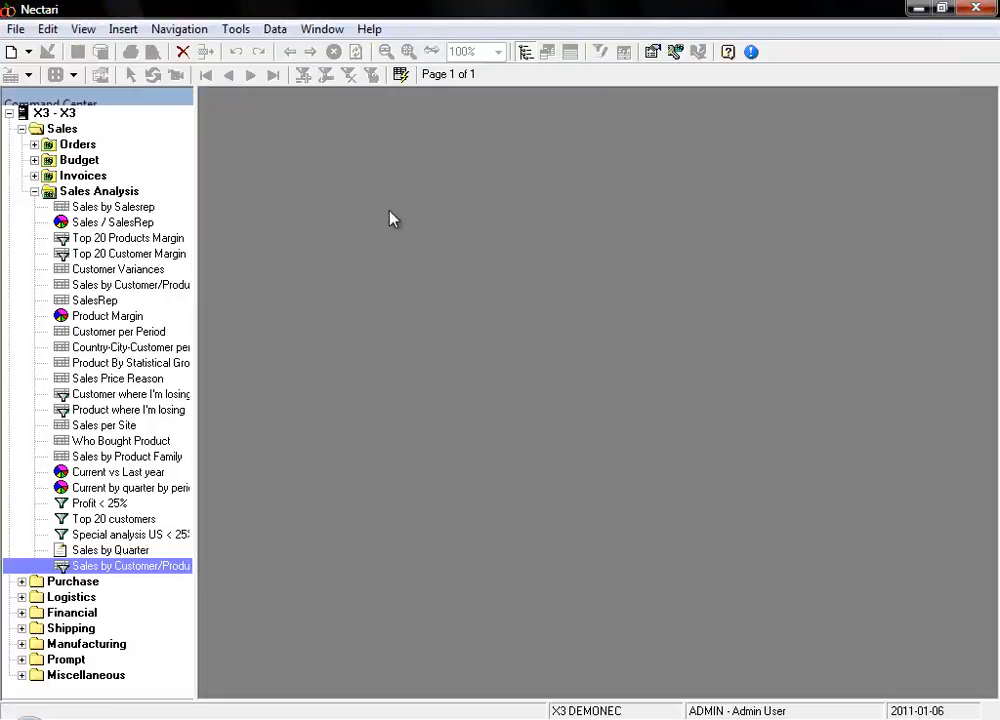
left_click(145, 238)
double_click(145, 238)
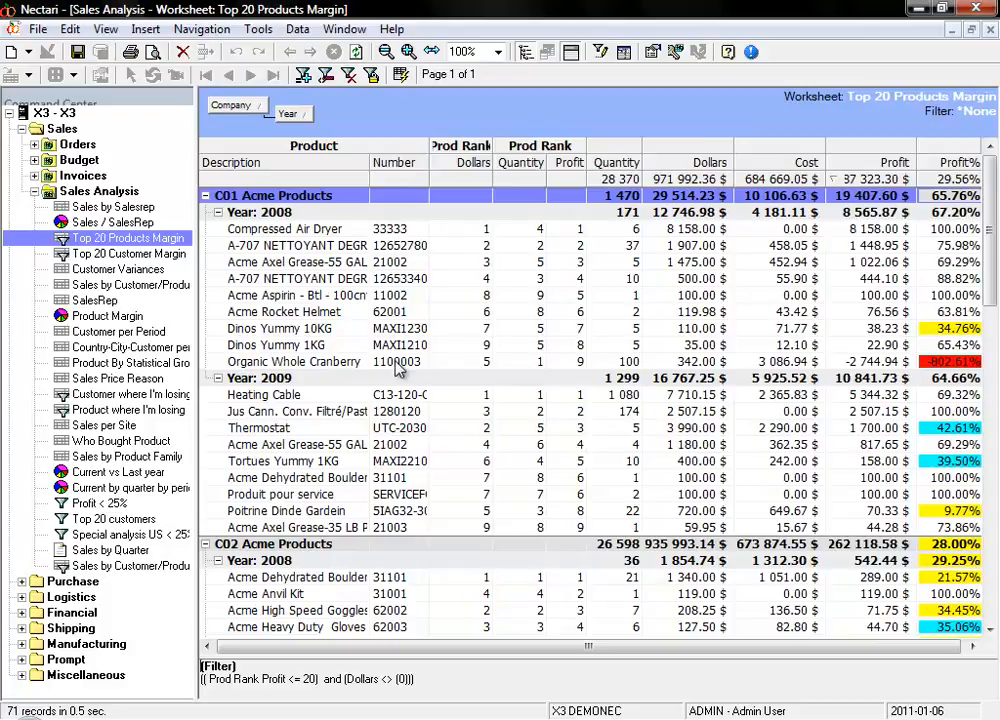
- Filter the worksheet to product numbers 1100003 (Organic Whole Cranberry) and 31101 (Acme Dehydrated Boulder)
left_click(410, 360)
left_click(410, 577, "ctrl")
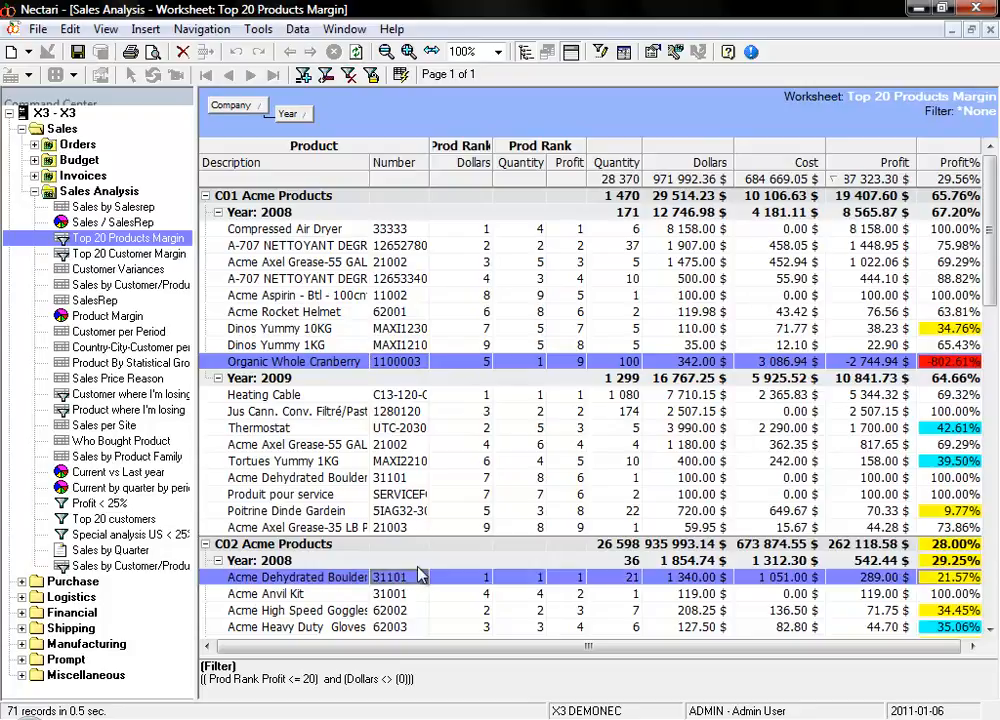
left_click(303, 74)
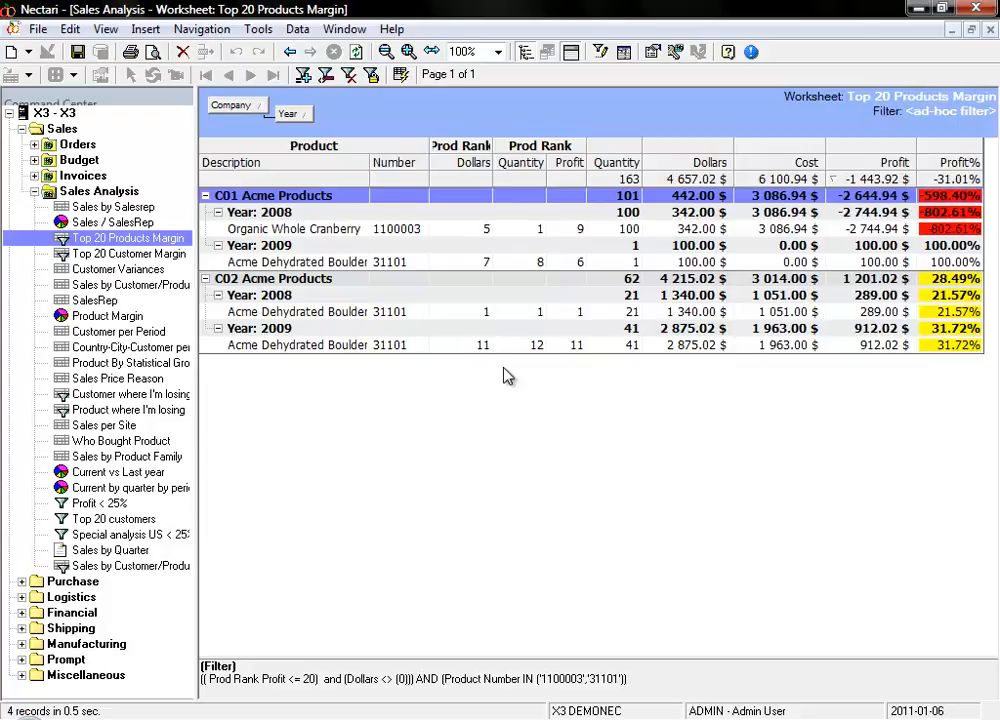
- Save the active window's filter as a Filter only view with the description Problem Products
left_click(37, 28)
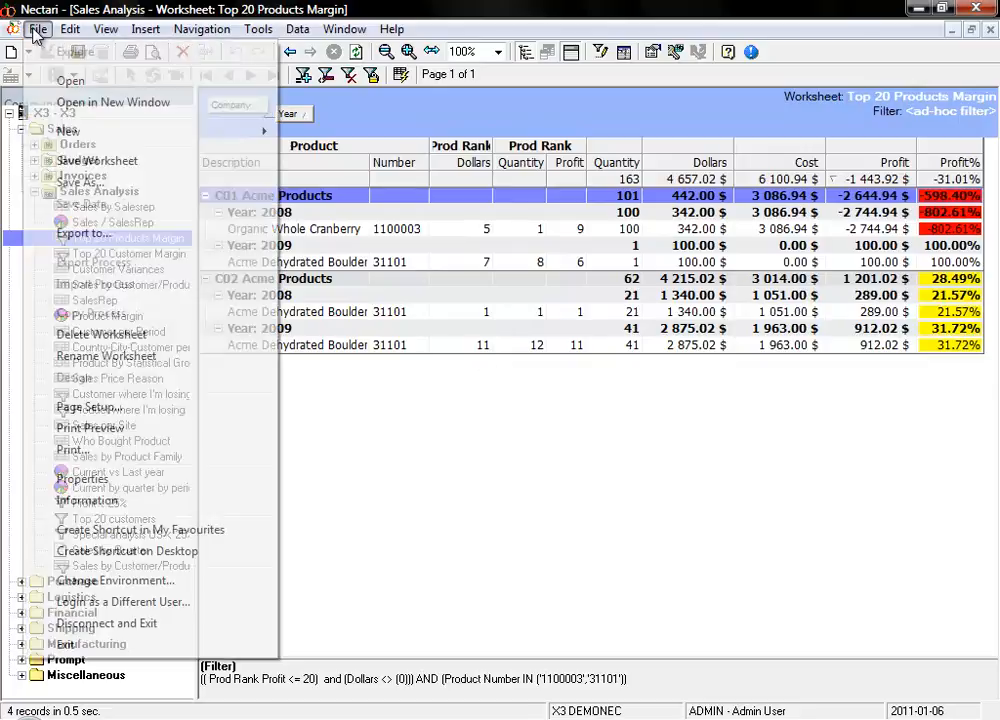
left_click(97, 184)
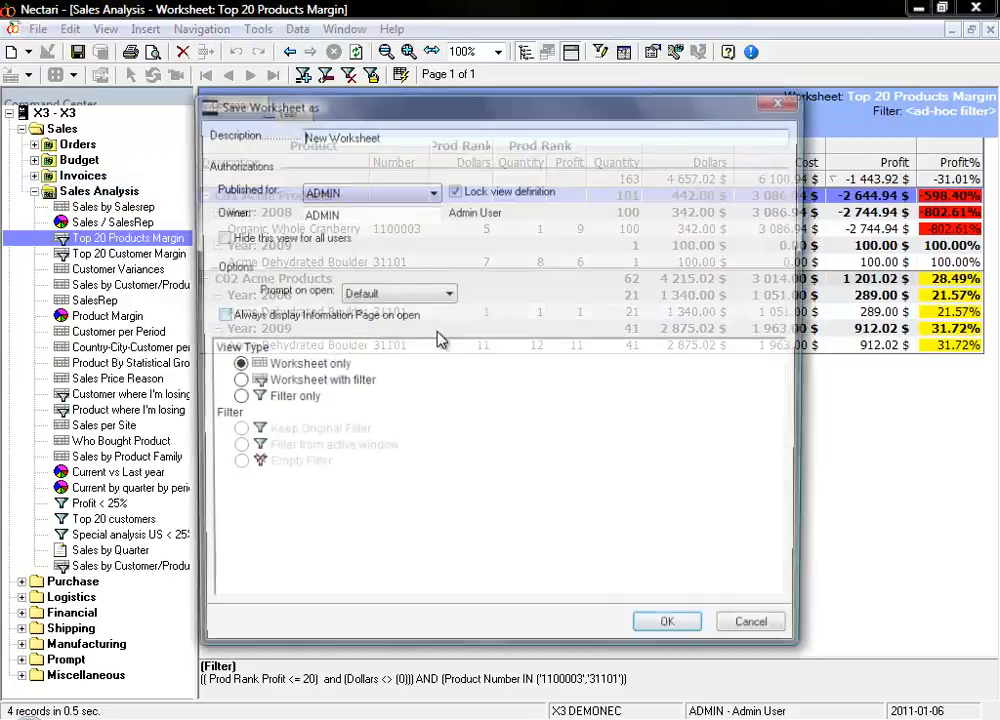
left_click(236, 398)
left_click(237, 448)
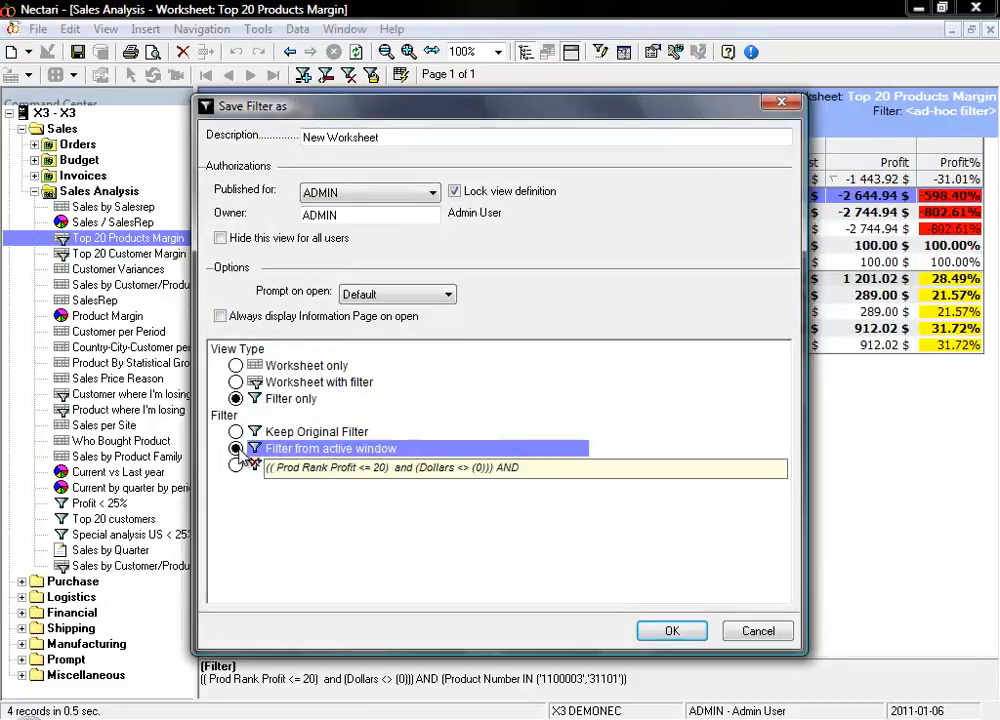
left_click(432, 137)
key("BackSpace")
key("BackSpace")
key("BackSpace")
key("BackSpace")
key("BackSpace")
key("BackSpace")
key("BackSpace")
key("BackSpace")
key("BackSpace")
key("BackSpace")
key("BackSpace")
key("BackSpace")
type("Problem ")
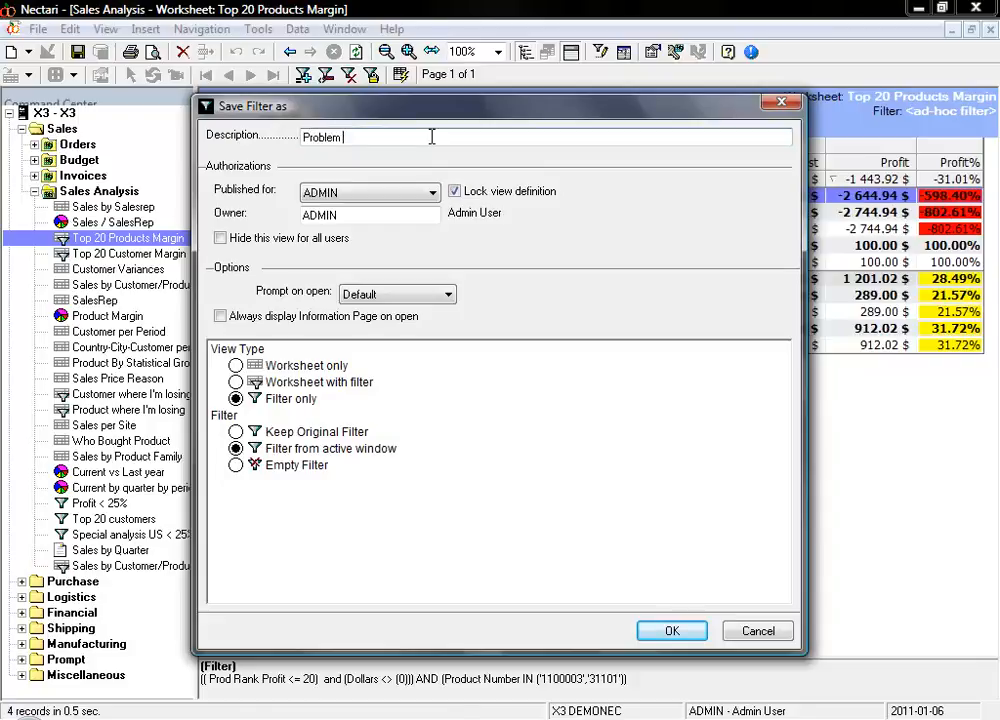
type("Products")
left_click(684, 632)
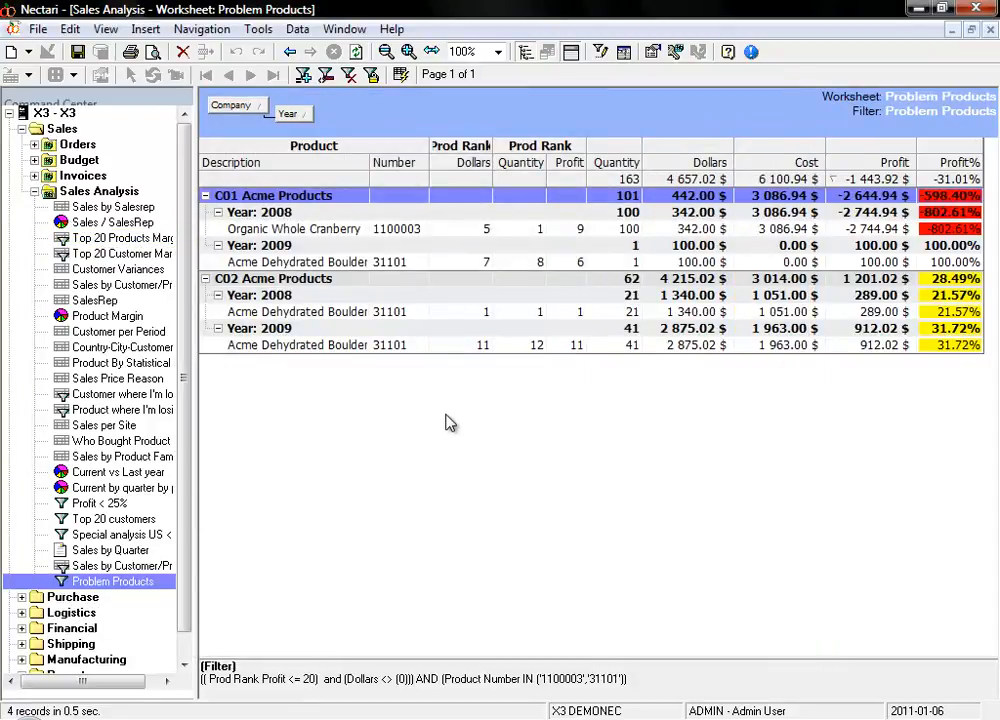
- Clear the worksheet's filter, apply the saved Problem Products filter in its place, and close the worksheet
left_click(352, 76)
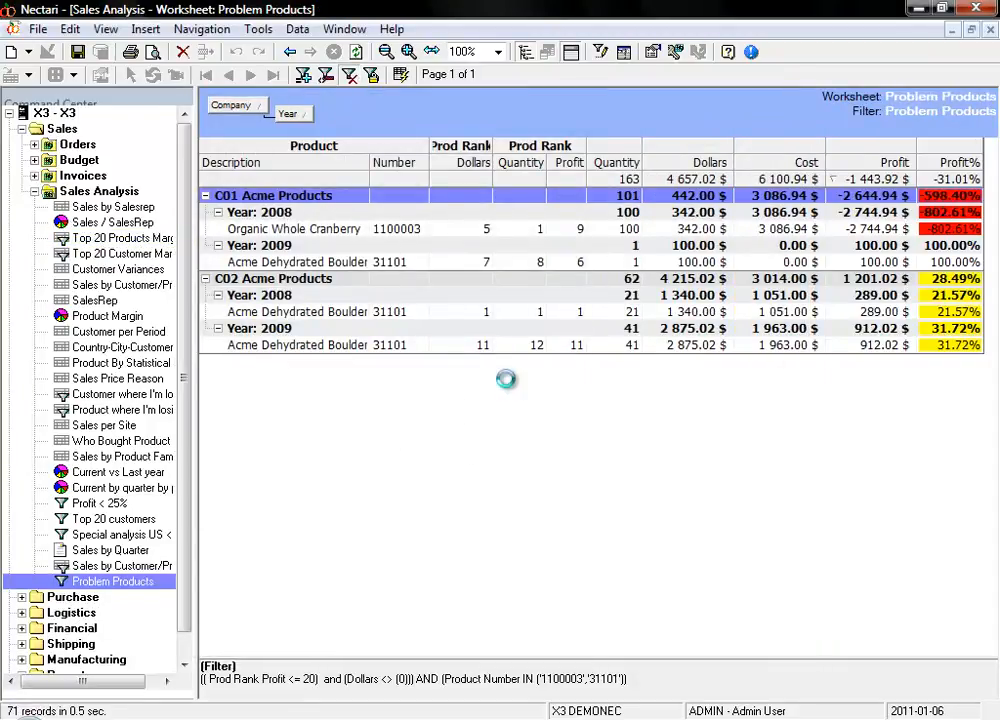
left_click(112, 581)
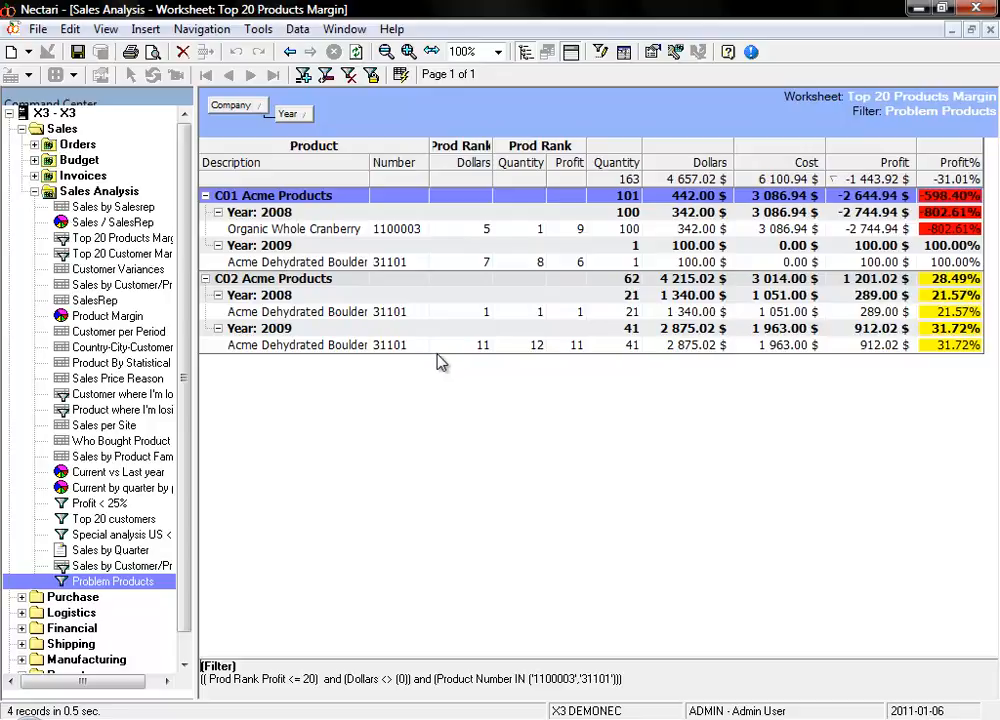
left_click(989, 30)
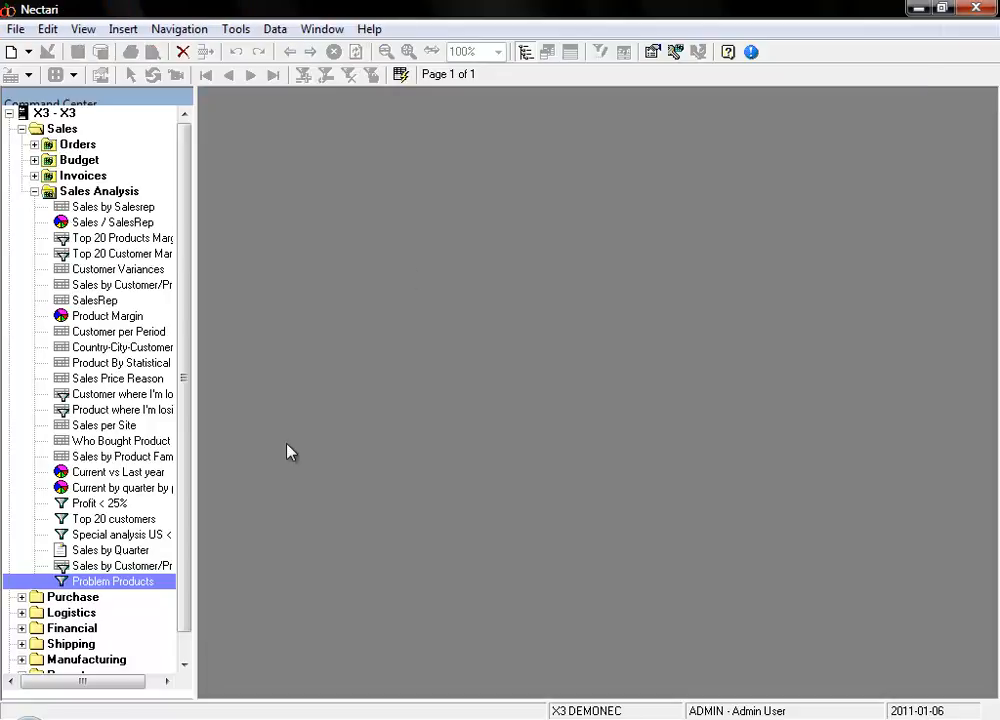
- Apply the saved Problem Products filter to the Sales / SalesRep graph and close the graph
double_click(110, 222)
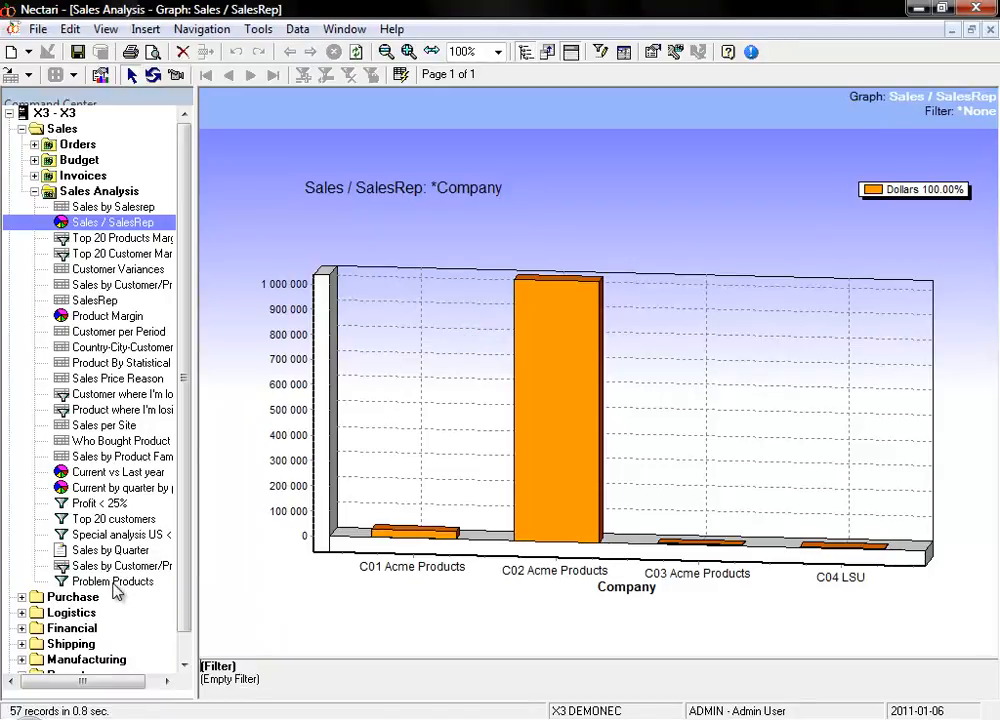
double_click(113, 583)
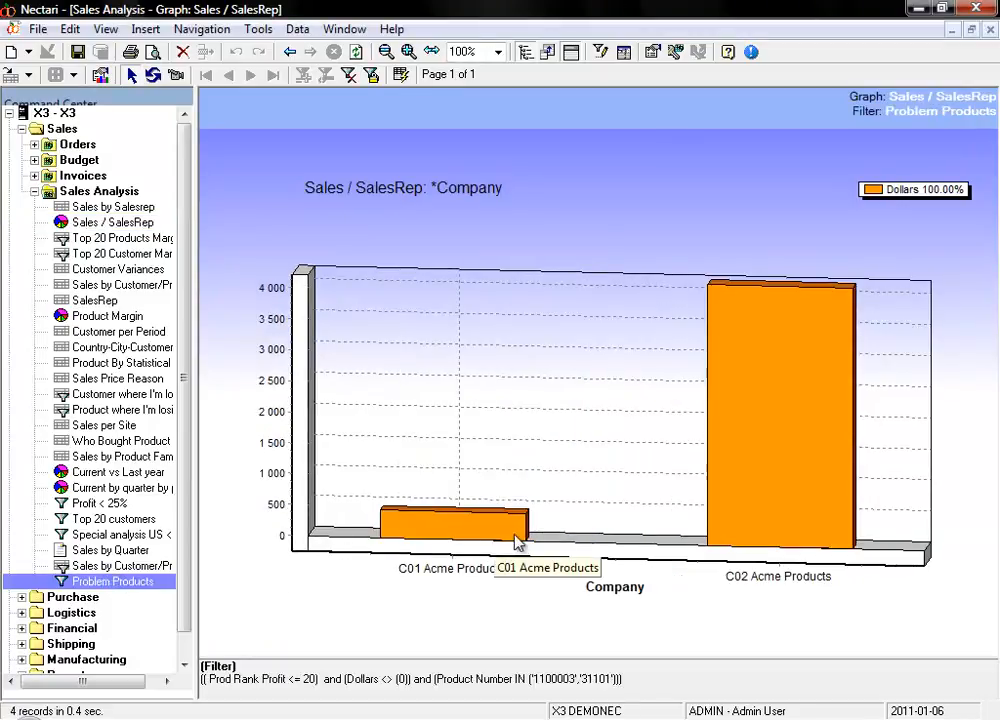
left_click(991, 29)
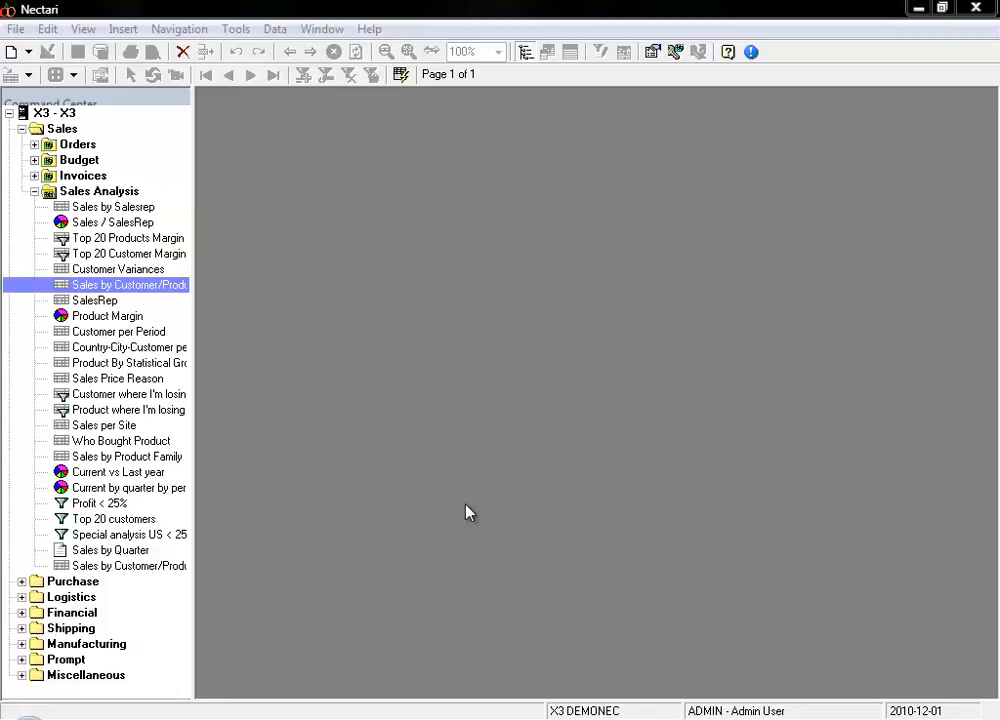
- Open the Sales by Customer/Product worksheet and bring up its filter prompt for Product Number
double_click(158, 285)
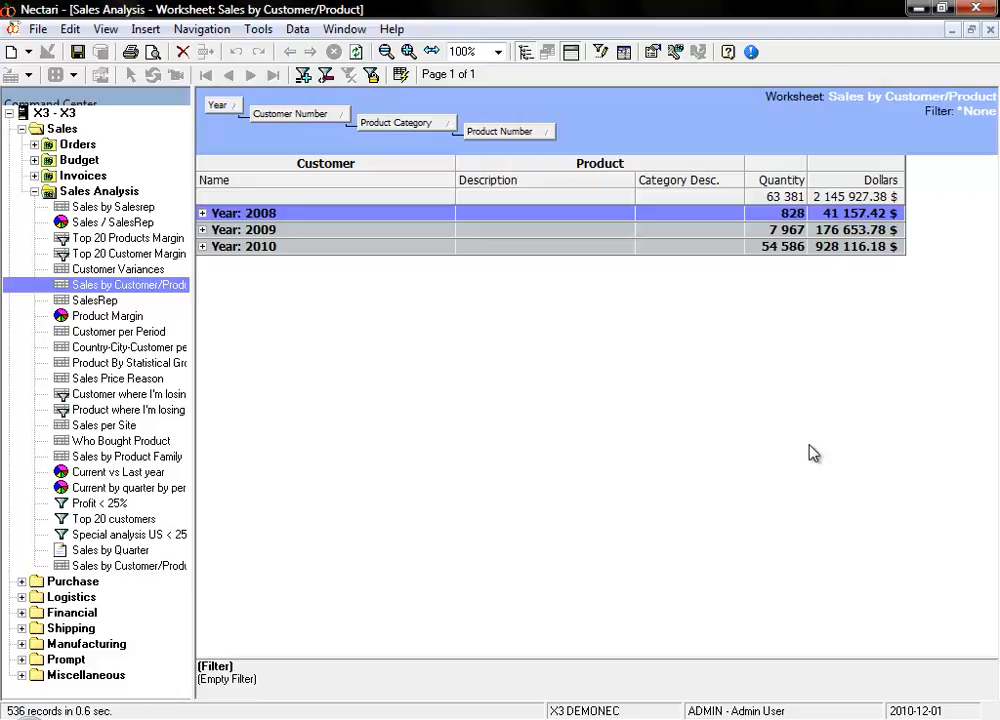
left_click(624, 53)
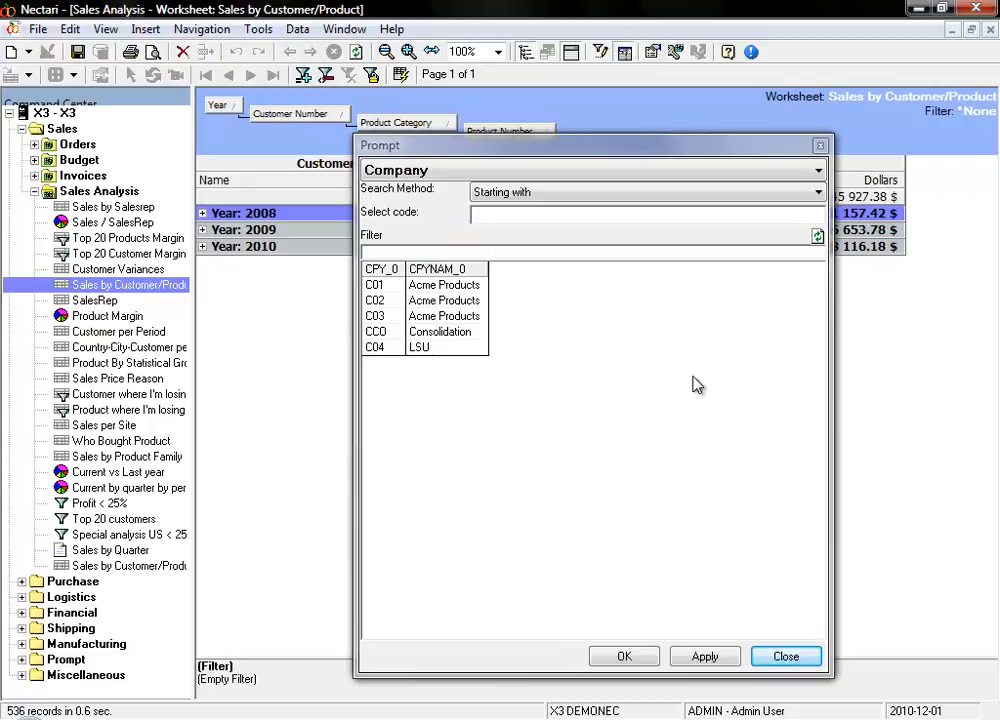
left_click(698, 370)
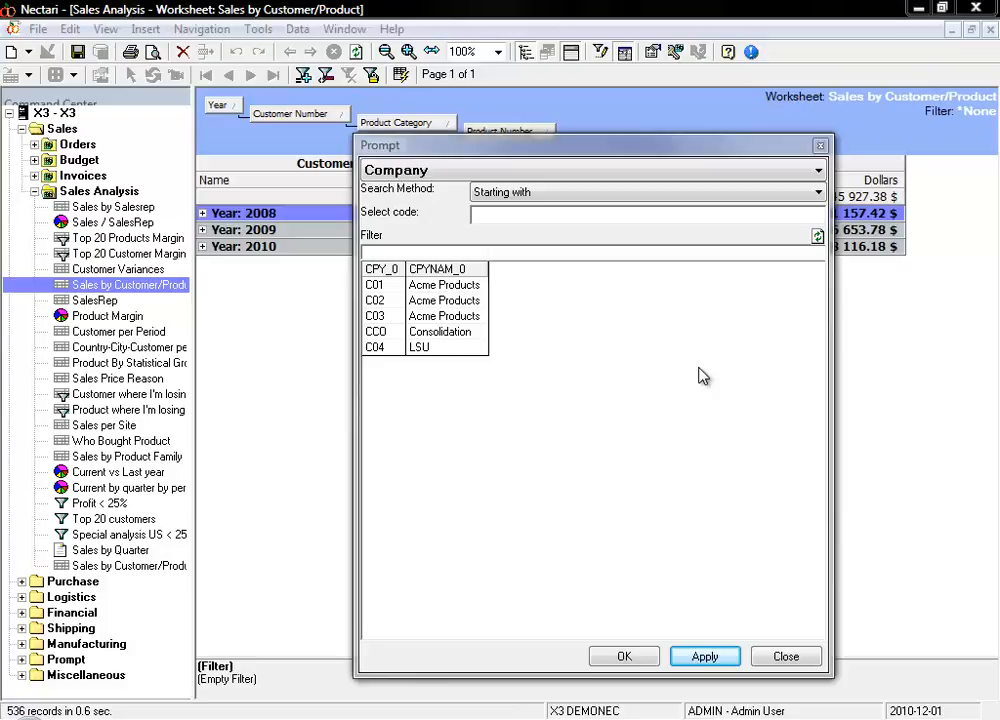
left_click(676, 171)
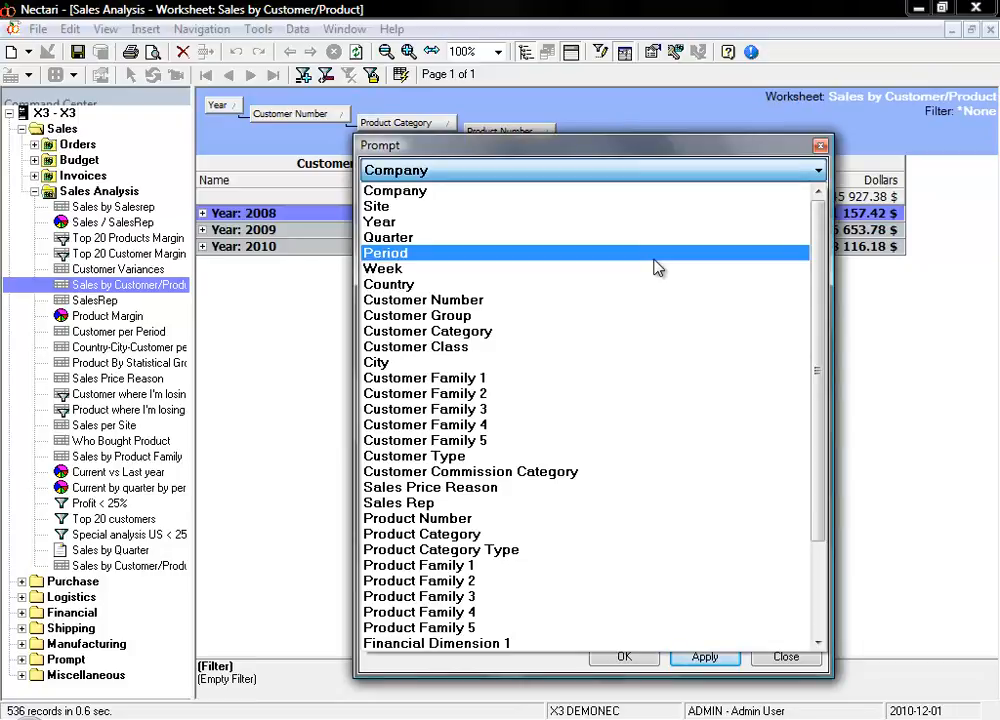
left_click(560, 519)
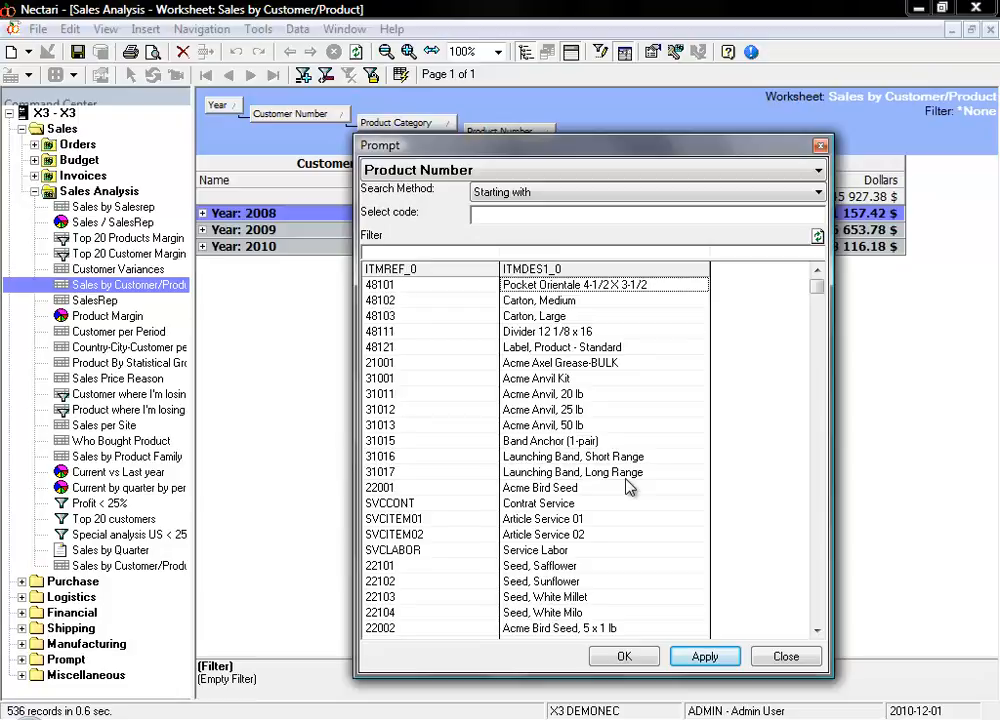
- Filter the worksheet to product codes starting with 2 plus the 20 lb, 25 lb and 50 lb Acme Anvils
left_click(493, 212)
type("2")
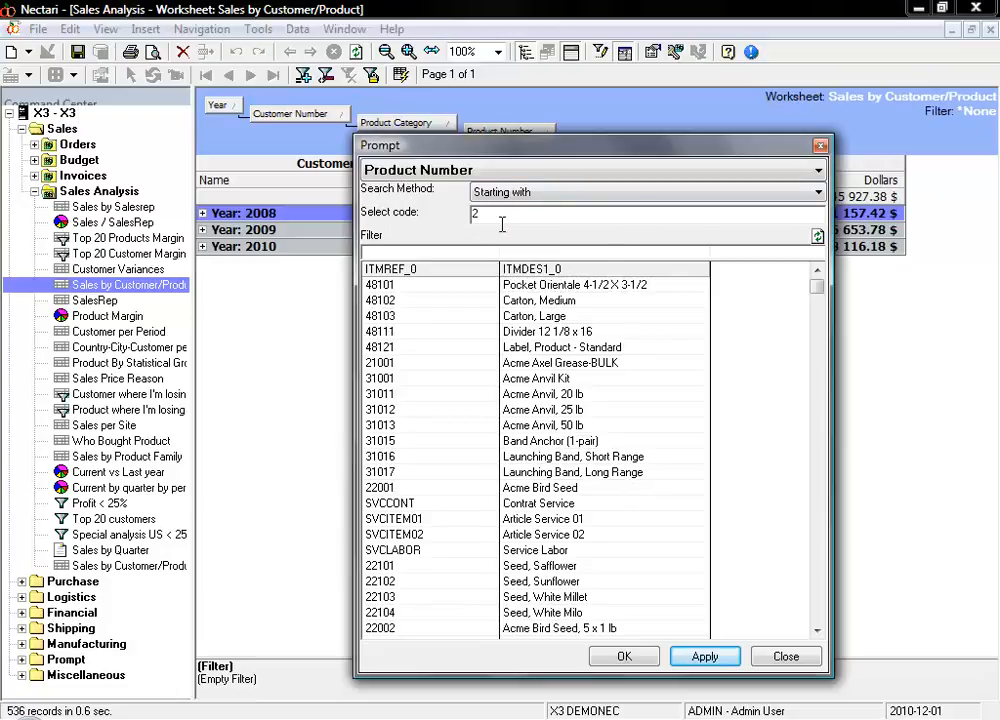
left_click(705, 656)
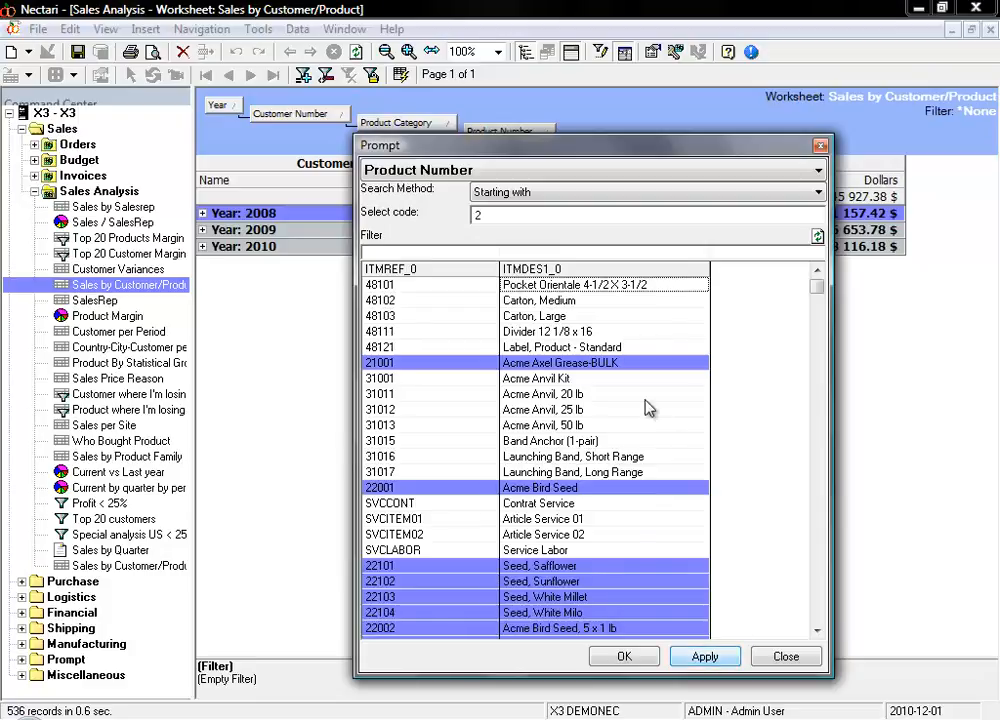
left_click(548, 395, "ctrl")
left_click(550, 410, "ctrl")
left_click(550, 426, "ctrl")
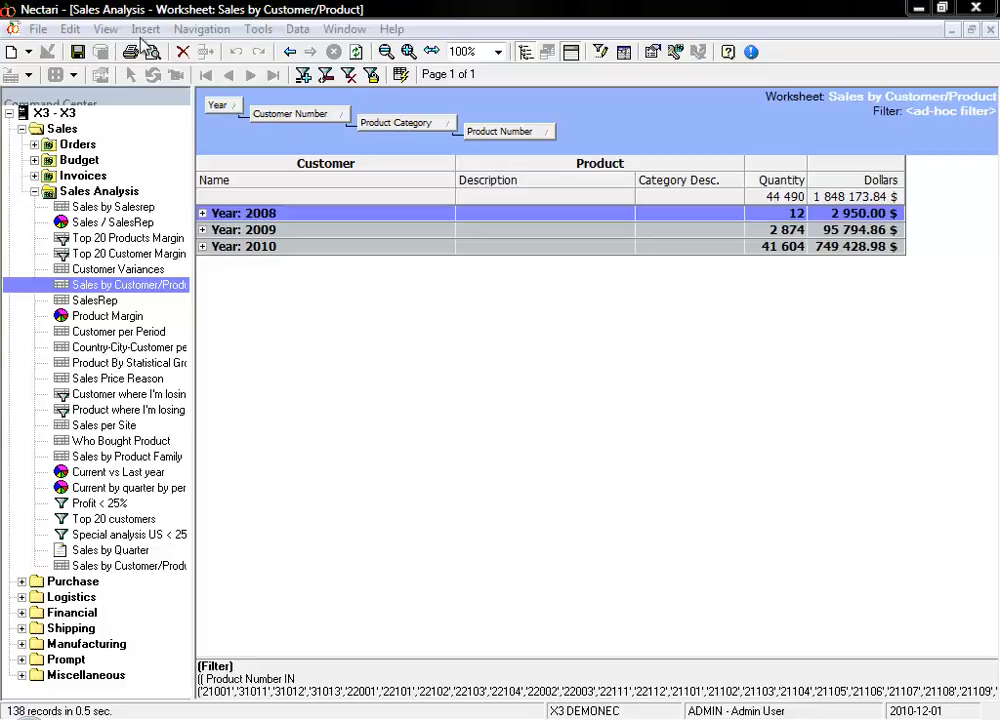
- Save a Filter only view described as Special Products with the Keep Original Filter option
left_click(36, 29)
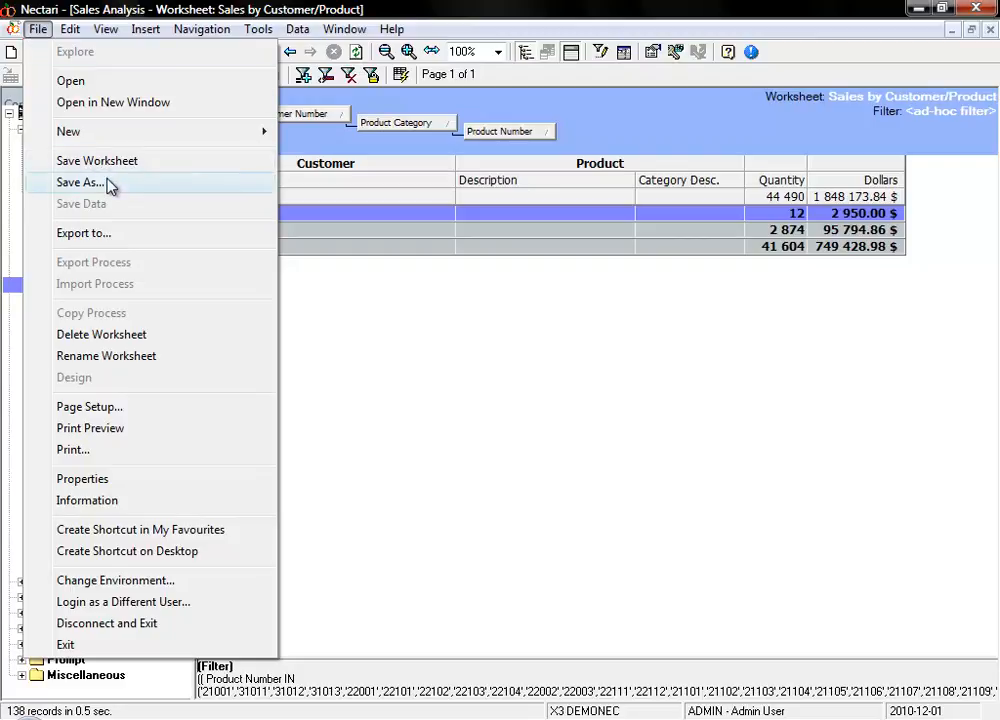
left_click(80, 182)
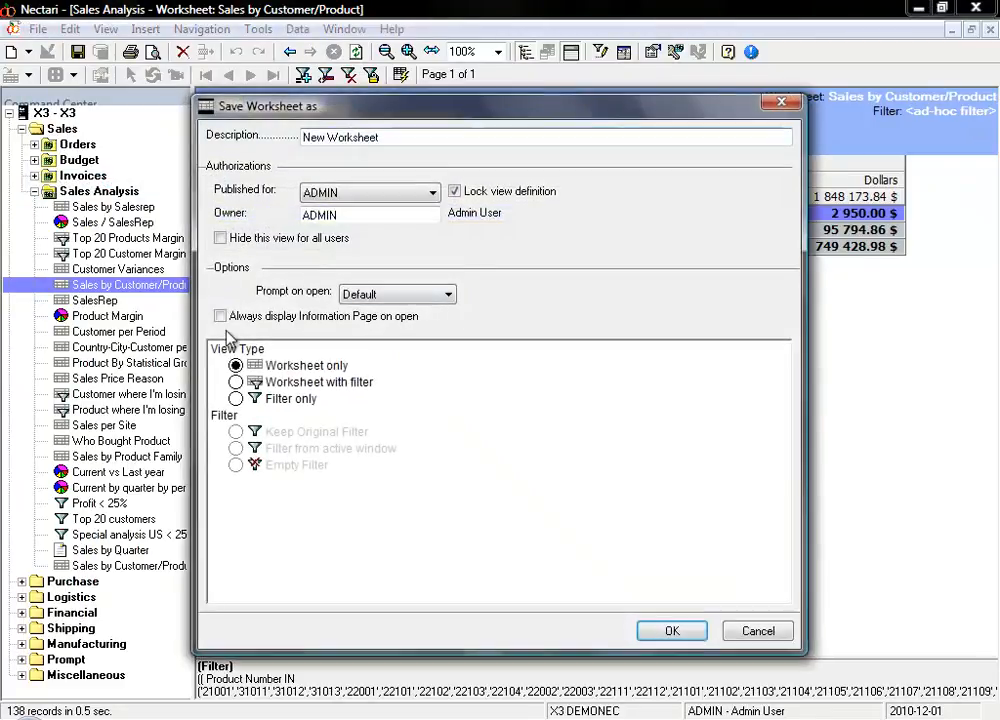
left_click(236, 398)
left_click(406, 137)
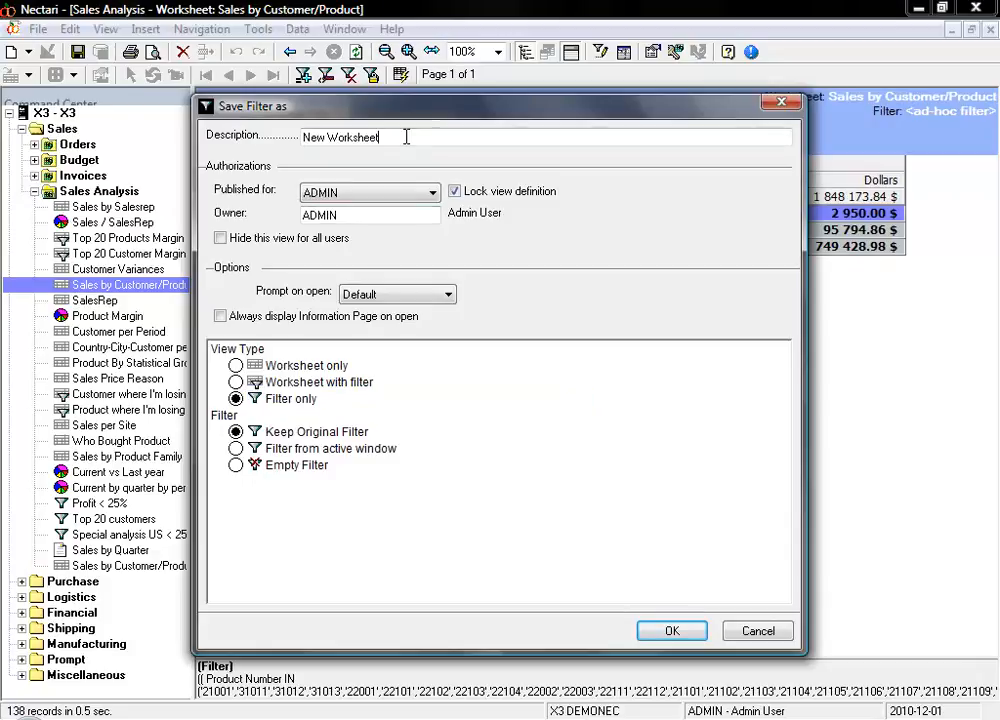
key("BackSpace")
key("BackSpace")
key("BackSpace")
key("BackSpace")
key("BackSpace")
key("BackSpace")
key("BackSpace")
key("BackSpace")
key("BackSpace")
key("BackSpace")
key("BackSpace")
key("BackSpace")
key("BackSpace")
type("Special Products")
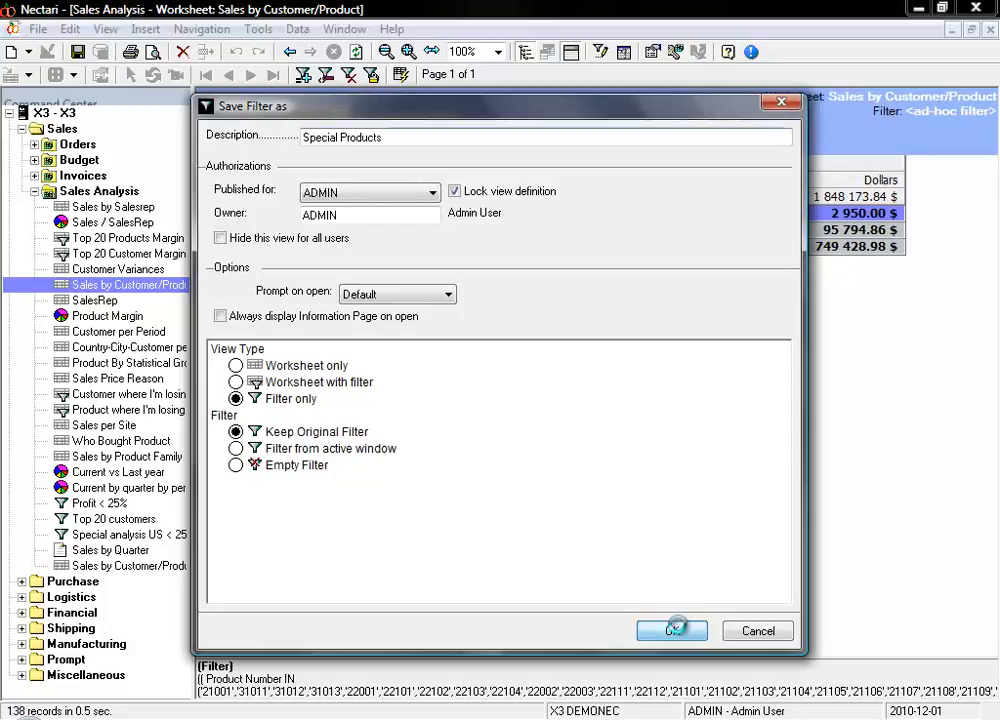
left_click(680, 630)
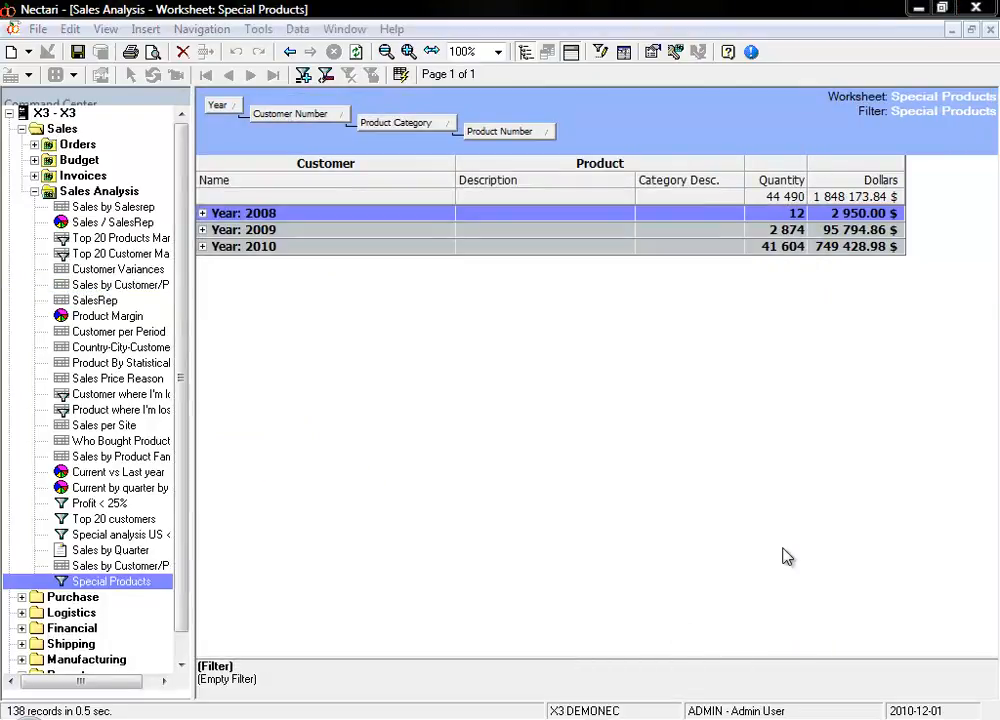
- Expand Year 2010, Power Mart- CAN and Purchase and Sold down to the 350g Strawberry MM Hearts product's detail rows
left_click(203, 247)
left_click(215, 280)
left_click(228, 296)
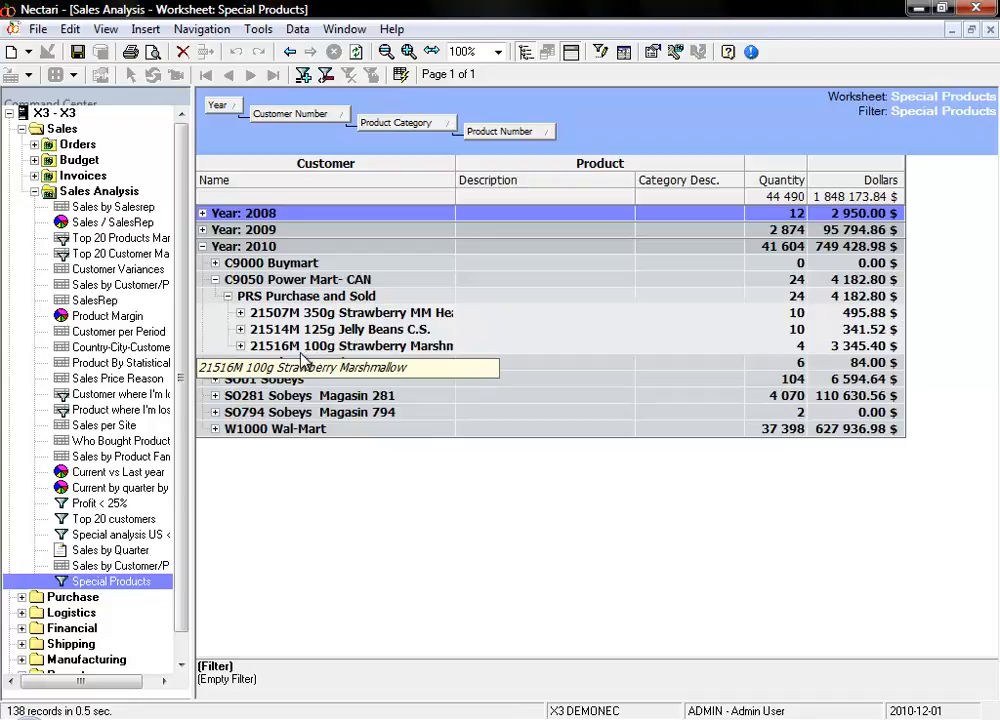
left_click(240, 312)
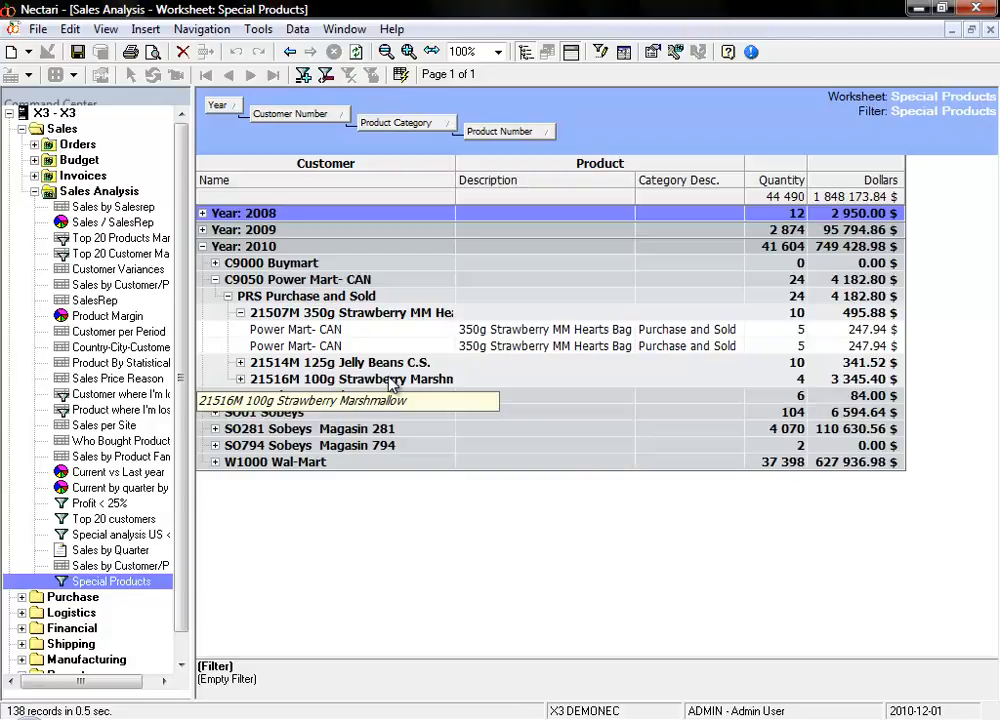
- Export the worksheet to Excel as Sales Analysis Special Products, with the document set to open after export
left_click(37, 29)
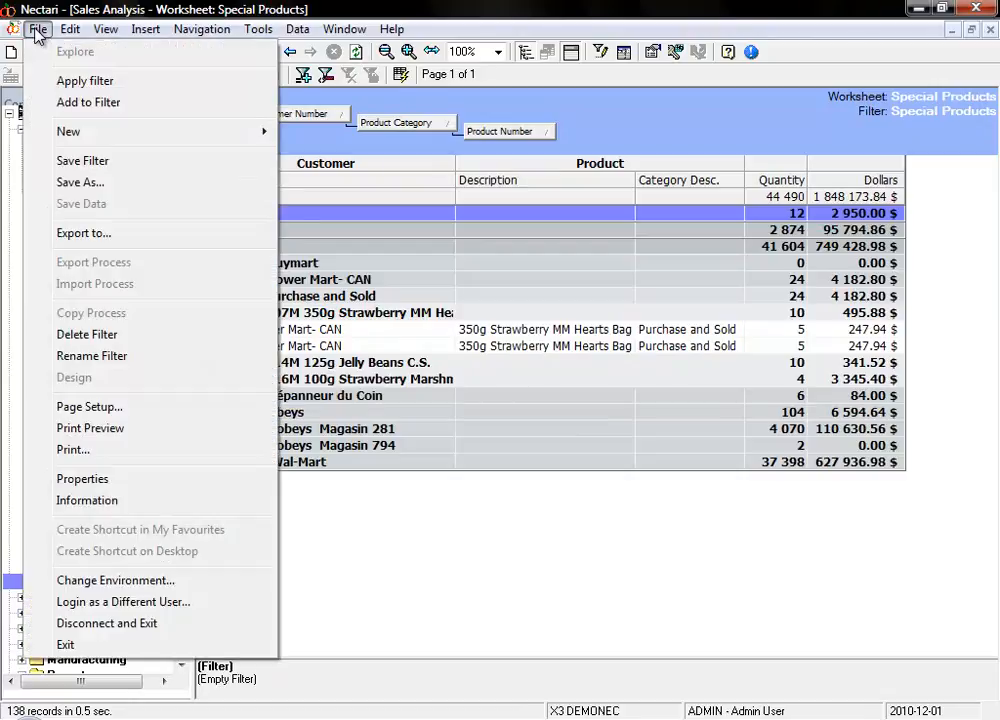
left_click(116, 234)
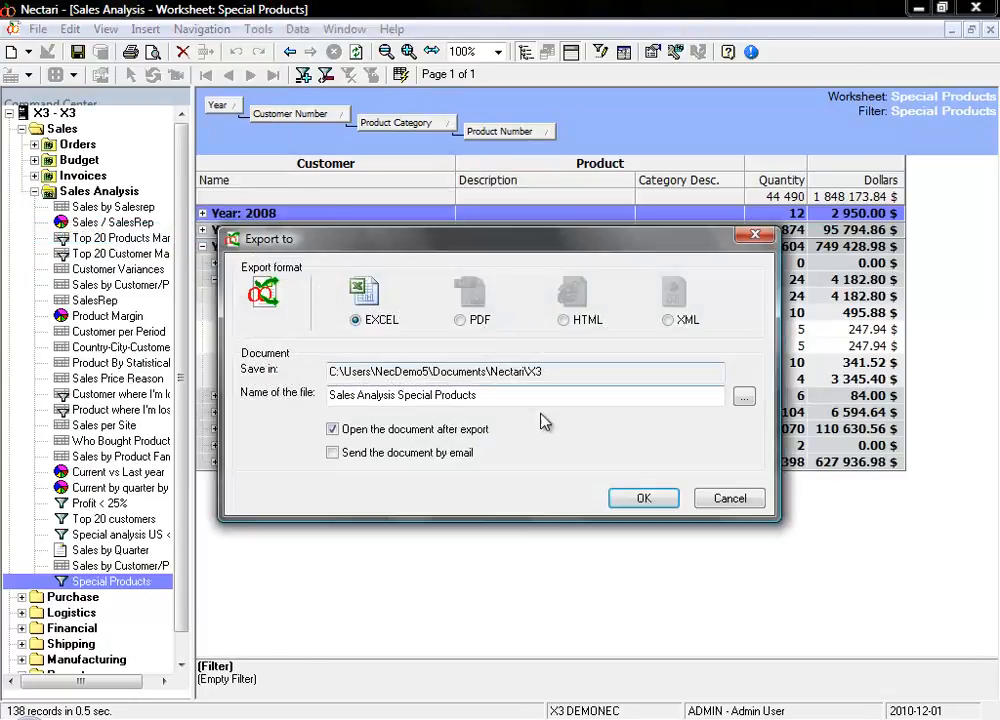
left_click(630, 500)
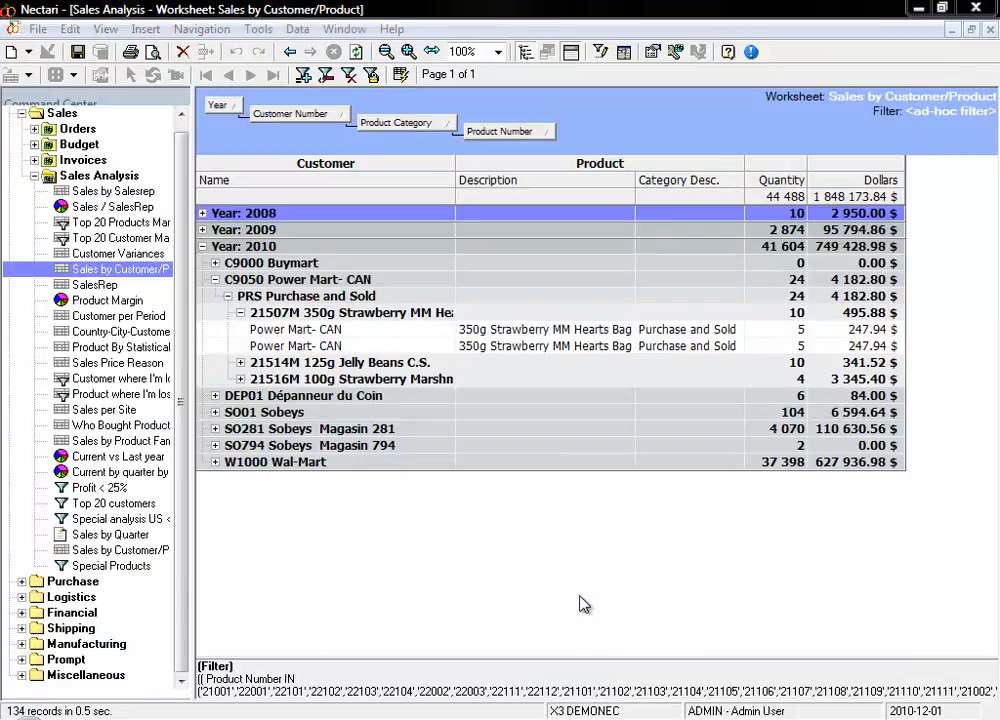
- Close the worksheet and open the Customer Aging Balance (Due Date) report from the Financial folder in design mode
left_click(991, 30)
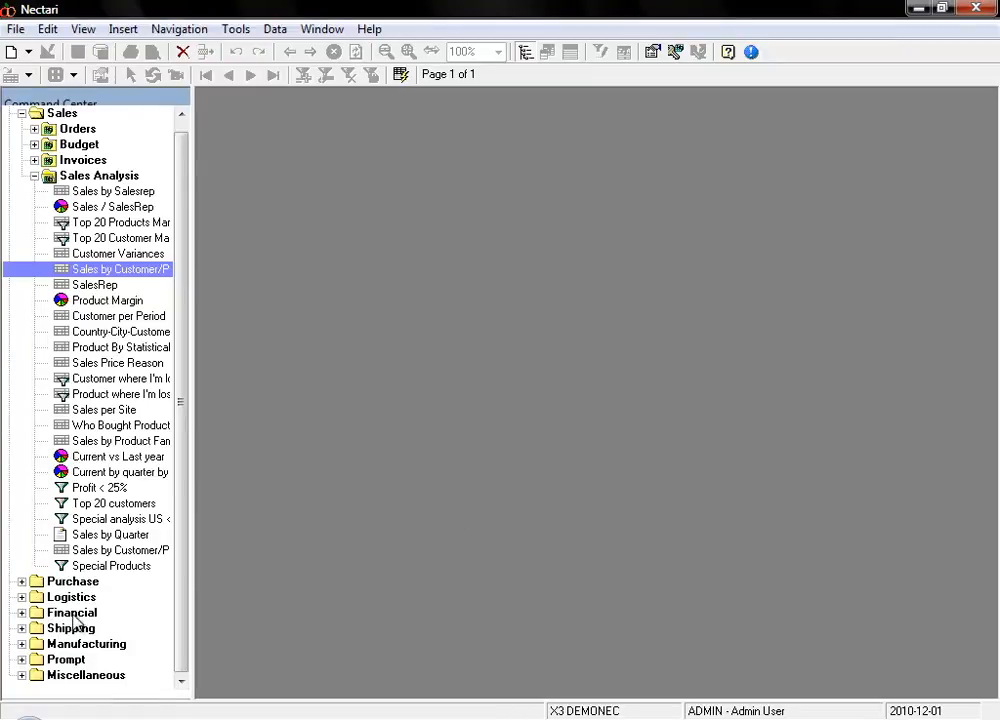
left_click(21, 612)
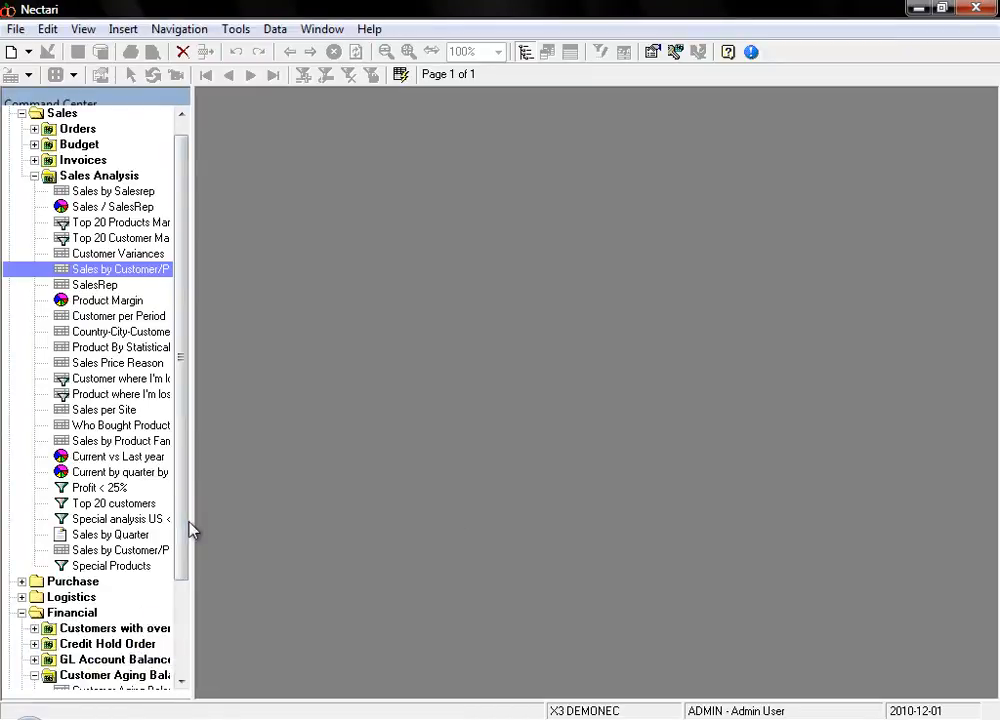
left_click_drag(183, 542, 183, 655)
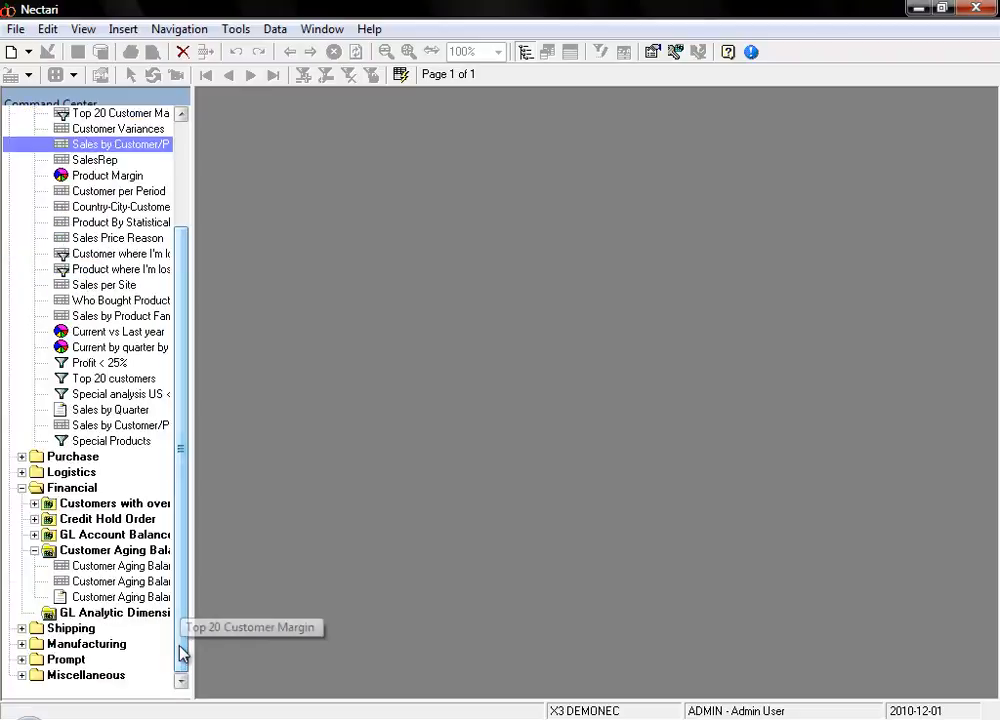
right_click(100, 597)
left_click(163, 164)
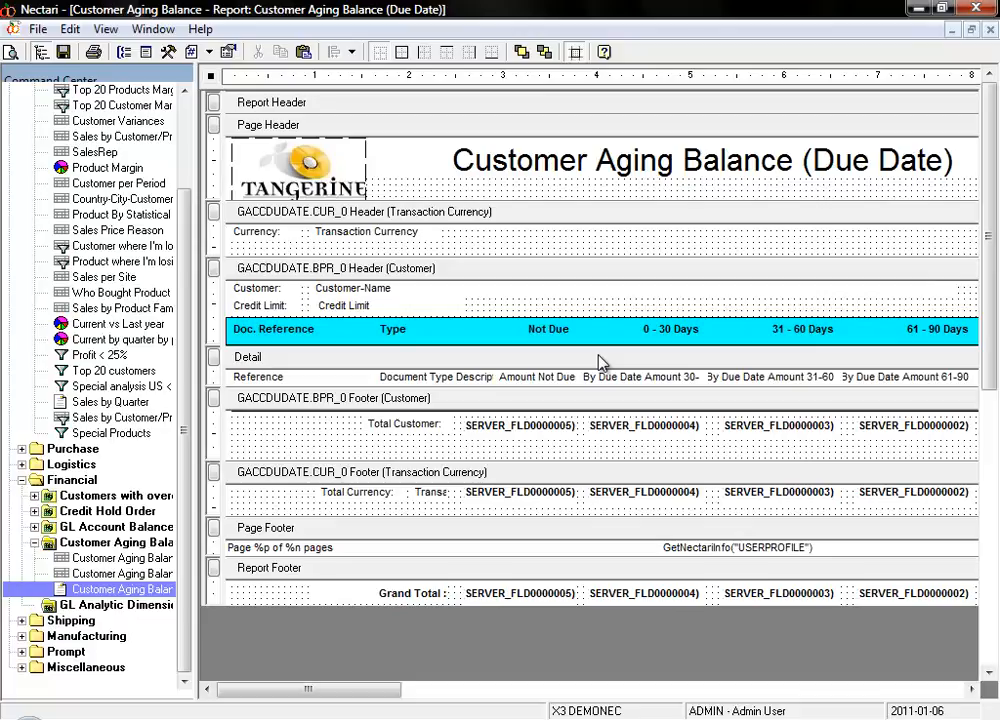
- Close the Customer Aging Balance (Due Date) report design and collapse the Financial folder
left_click(991, 31)
left_click(500, 413)
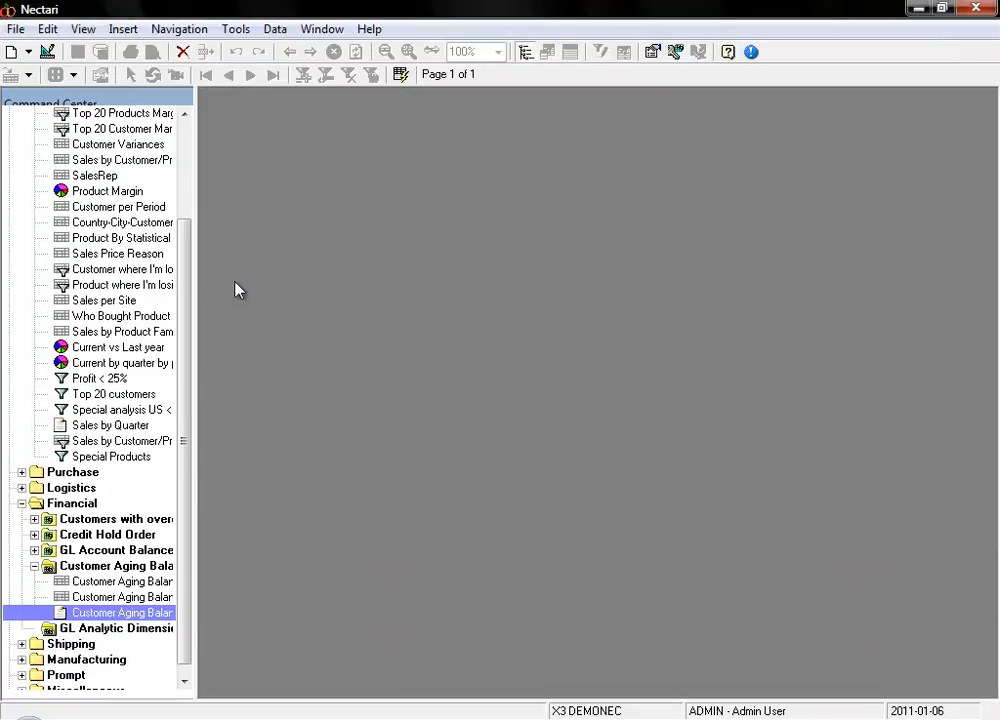
left_click(21, 503)
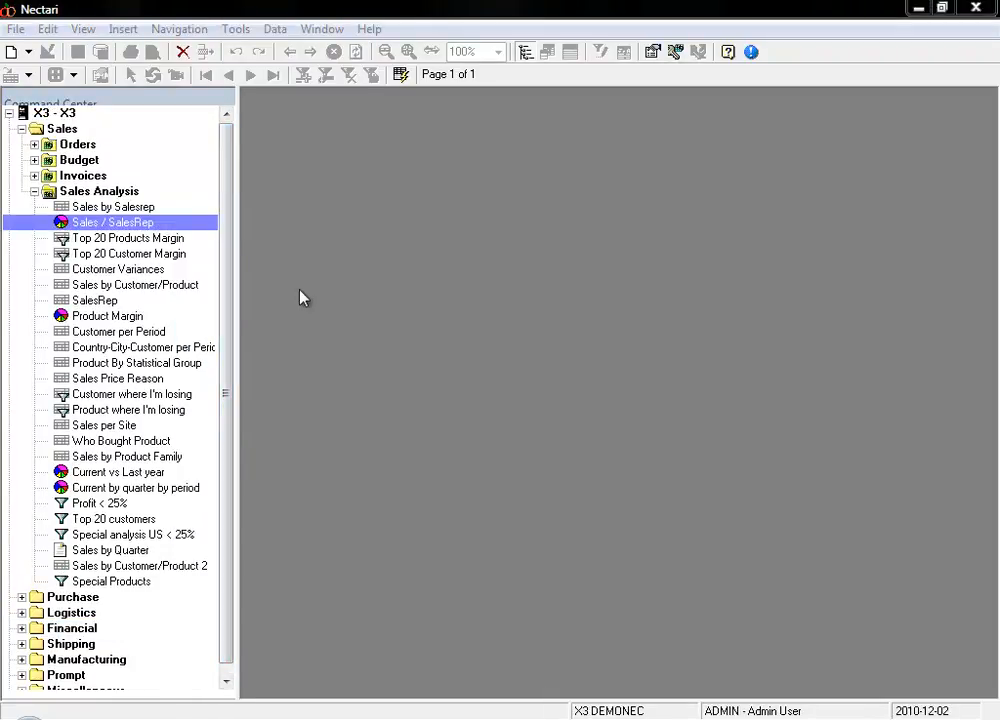
- Open the Sales / SalesRep graph and drill through company C02, year 2010, period 3, sales rep SR001 and Packaged family to product numbers
double_click(149, 224)
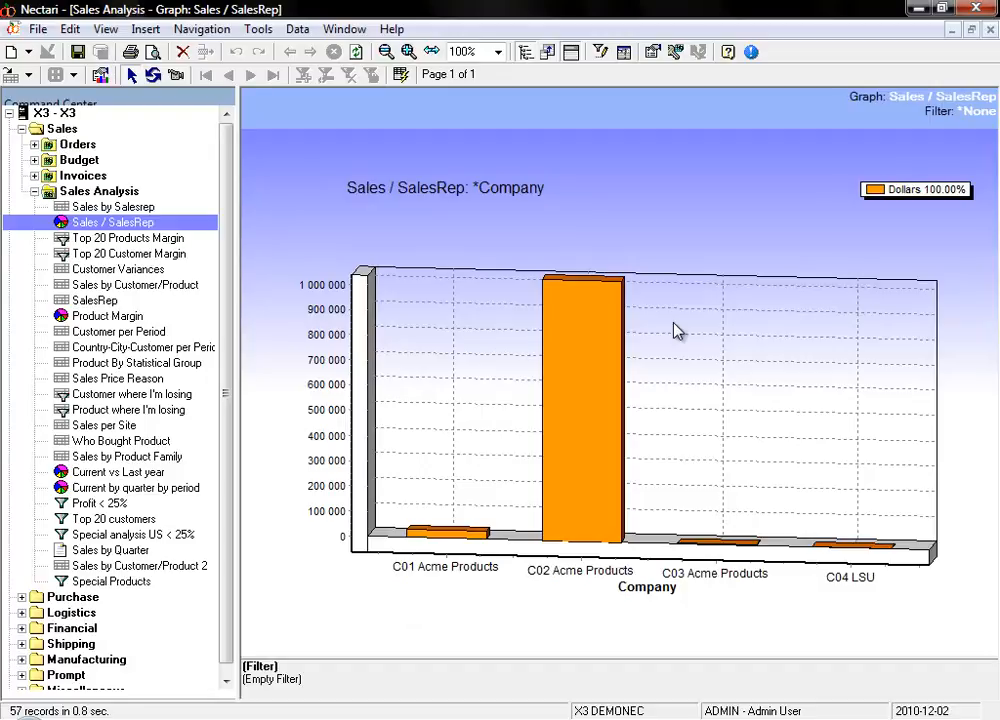
double_click(618, 363)
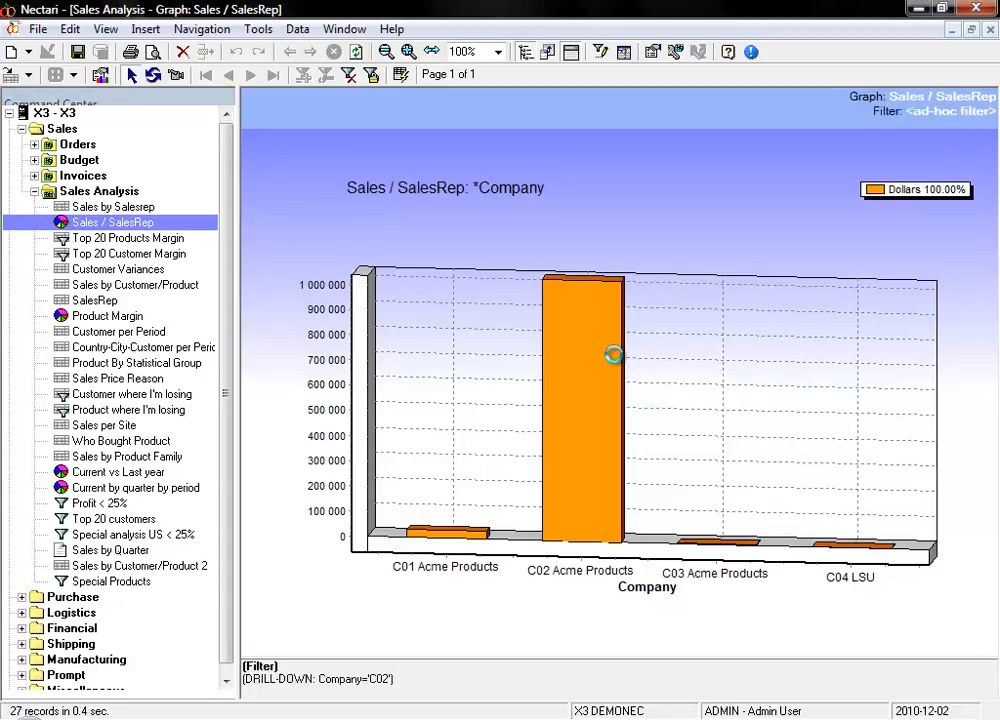
double_click(848, 390)
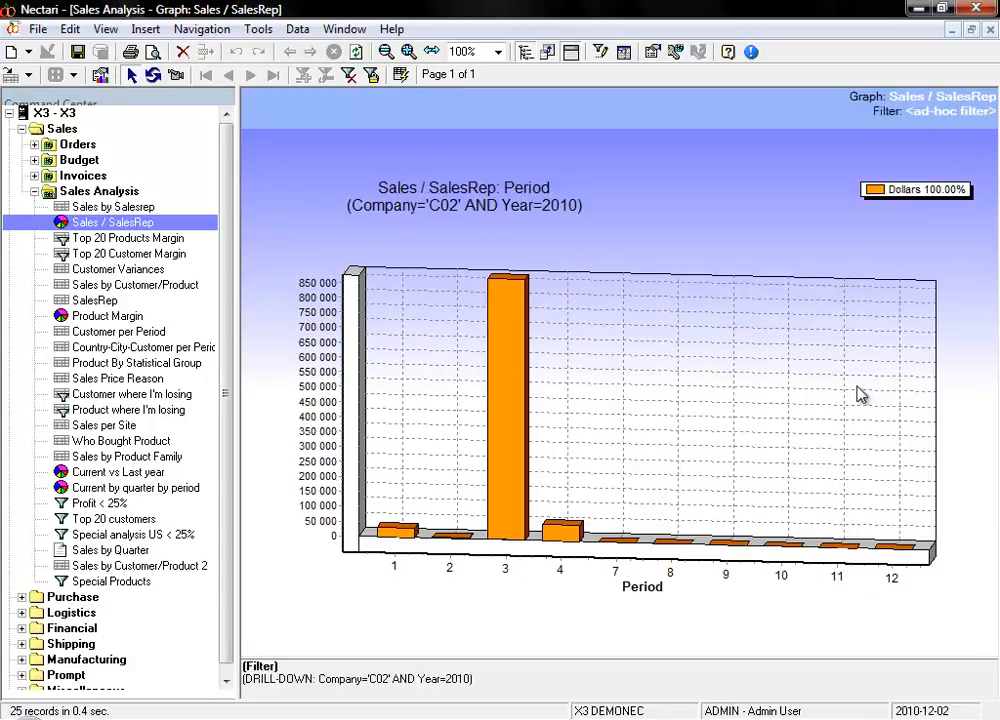
double_click(513, 367)
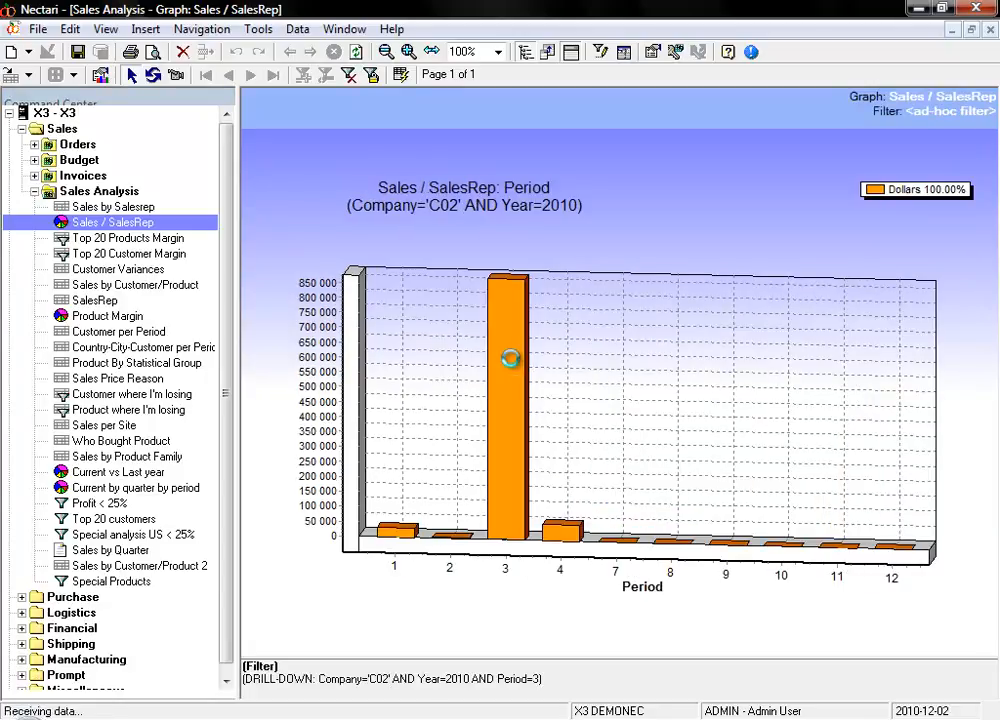
double_click(576, 529)
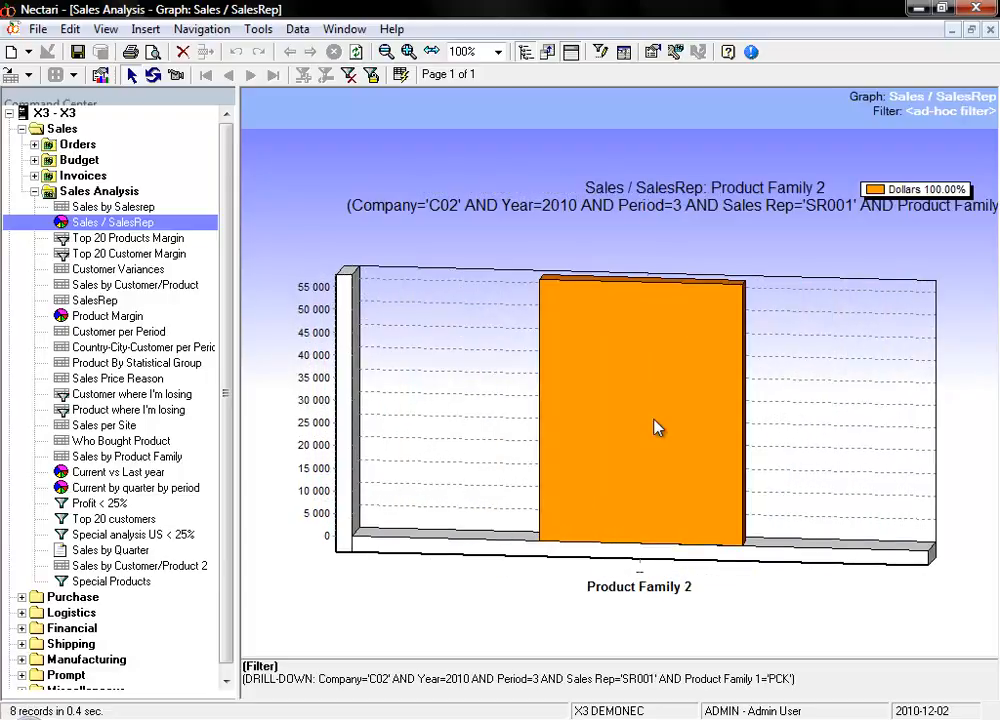
double_click(654, 424)
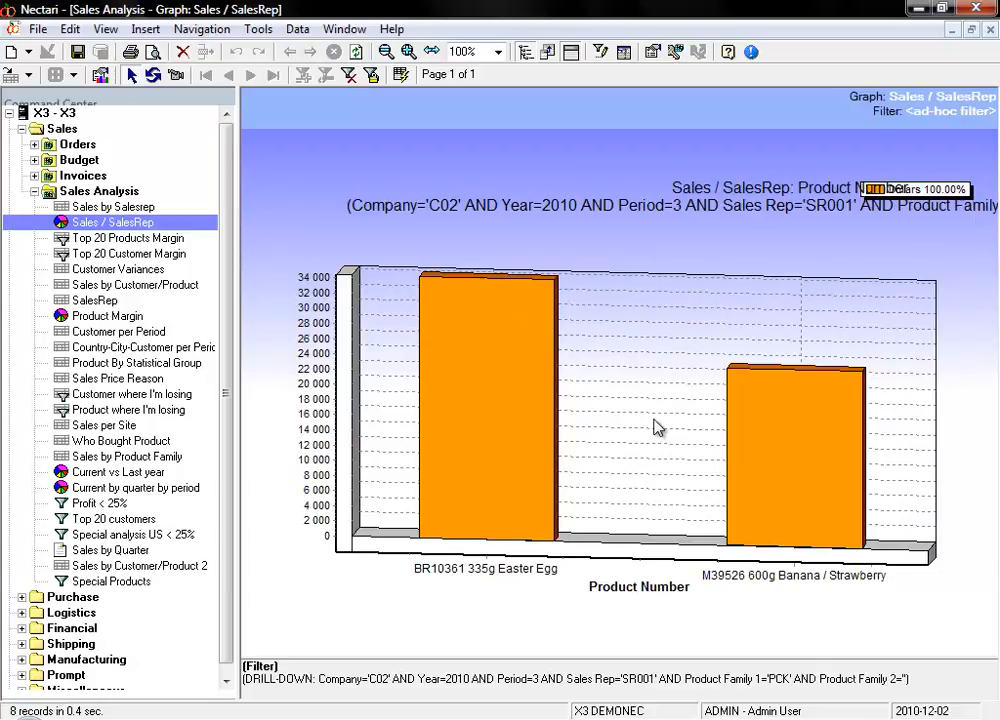
- Drill the graph back up from product numbers to the Year level for company C02
right_click(654, 420)
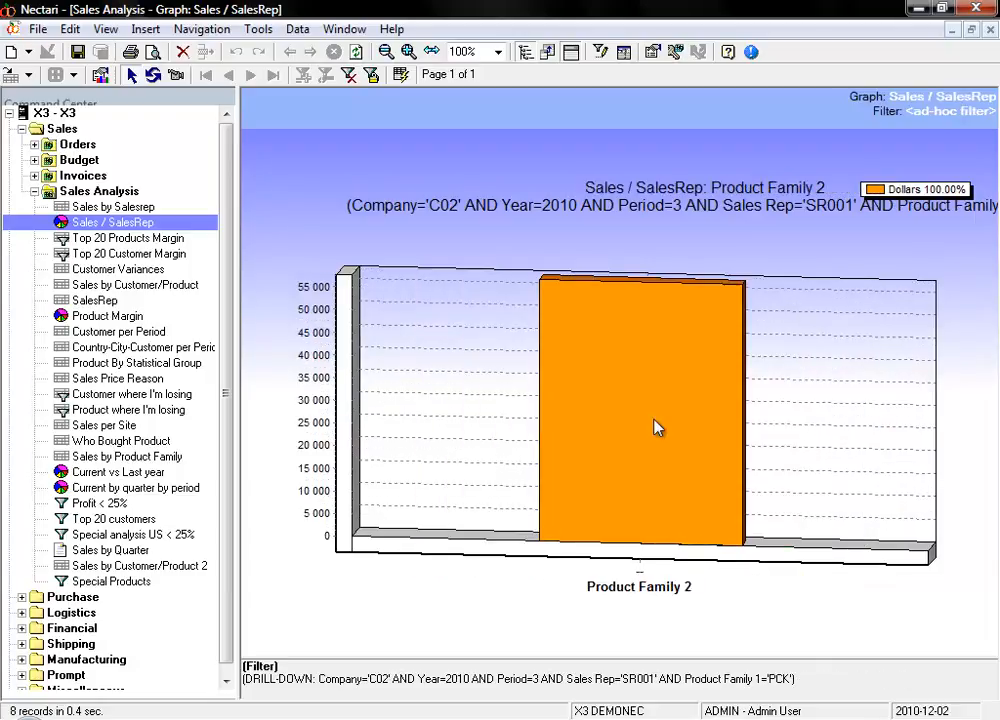
right_click(760, 424)
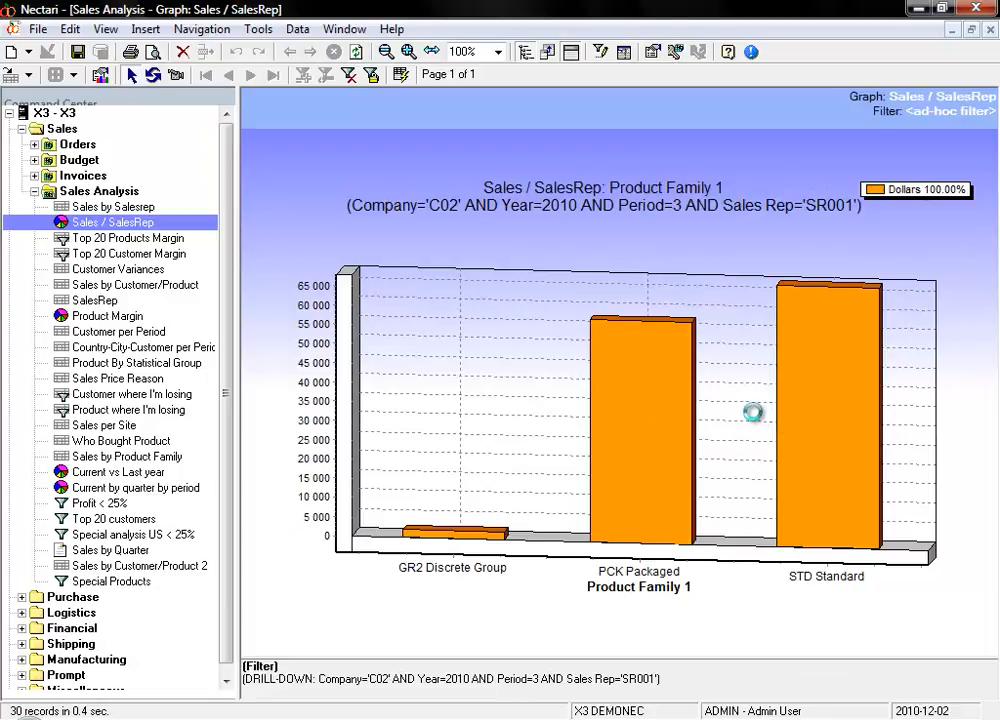
right_click(755, 416)
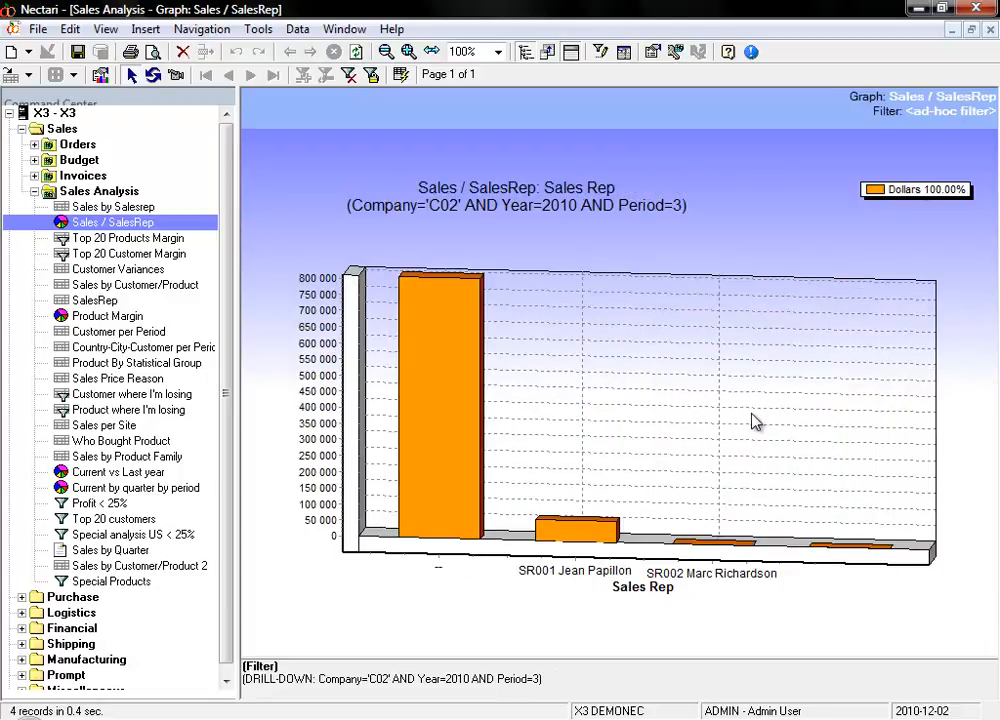
right_click(754, 419)
right_click(751, 417)
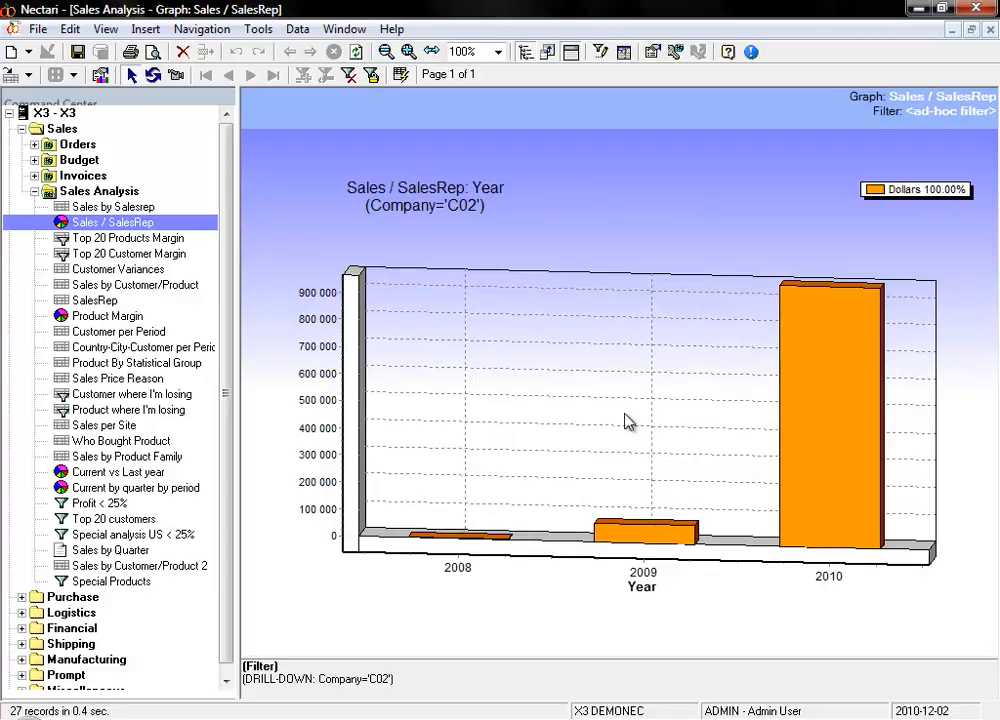
- Change the yearly sales graph for company C02 from bars to the Pie Graph type
left_click(97, 74)
left_click(234, 58)
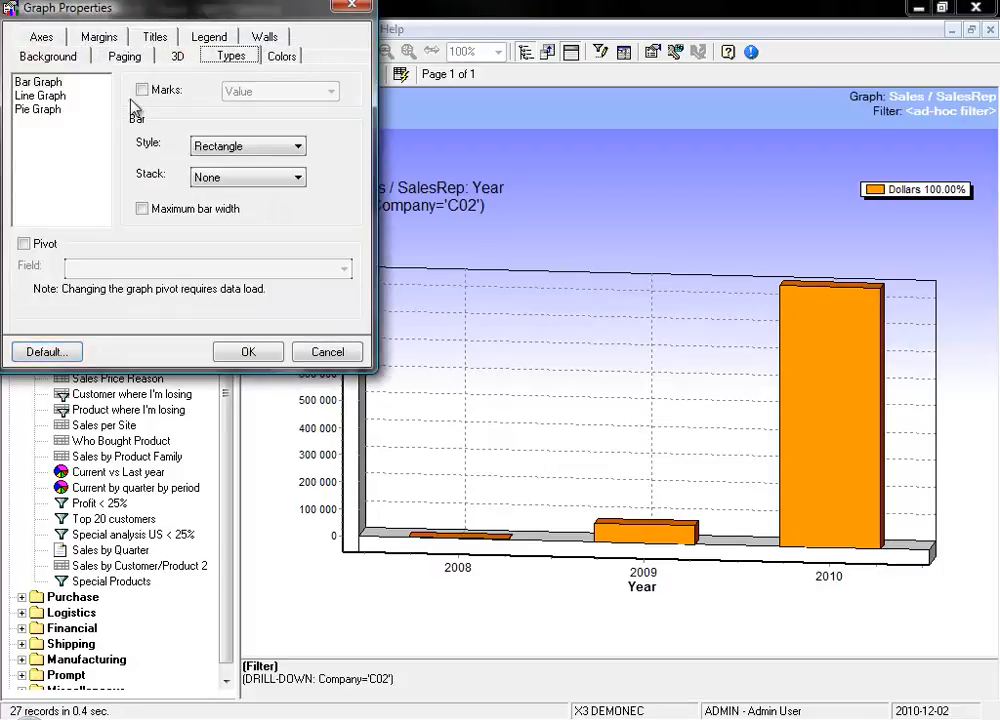
left_click(44, 96)
left_click(50, 110)
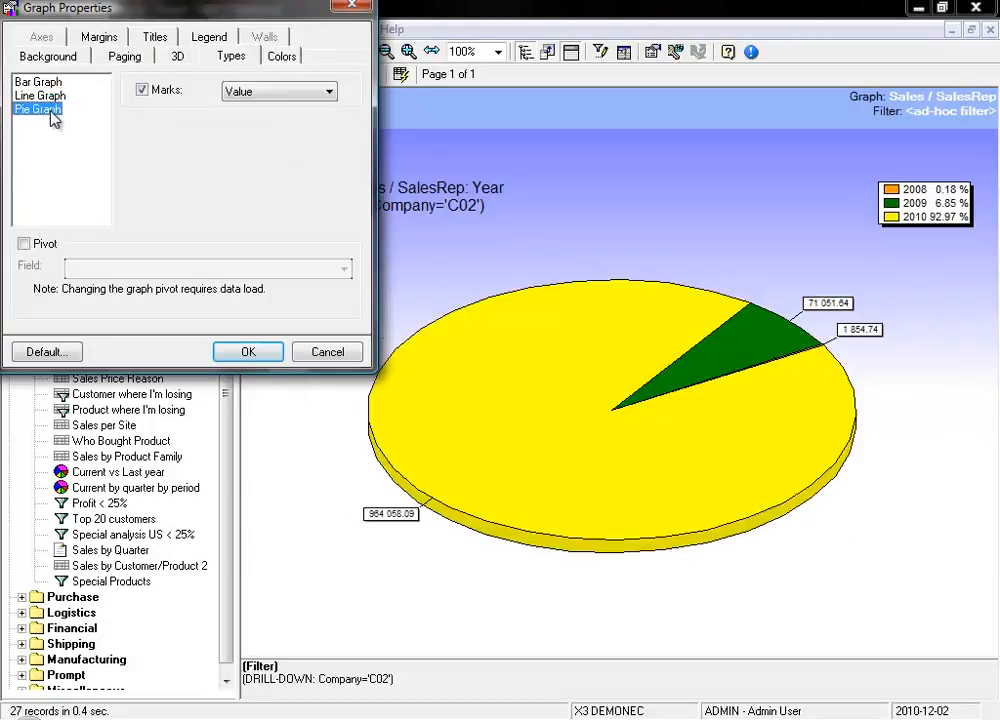
left_click(248, 351)
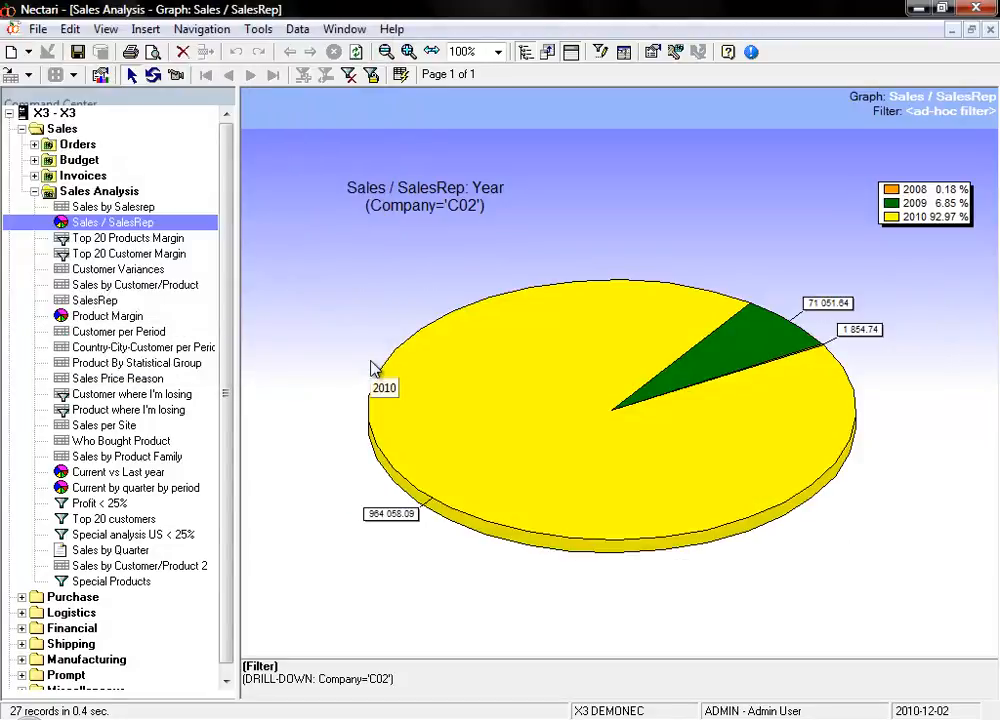
left_click(177, 76)
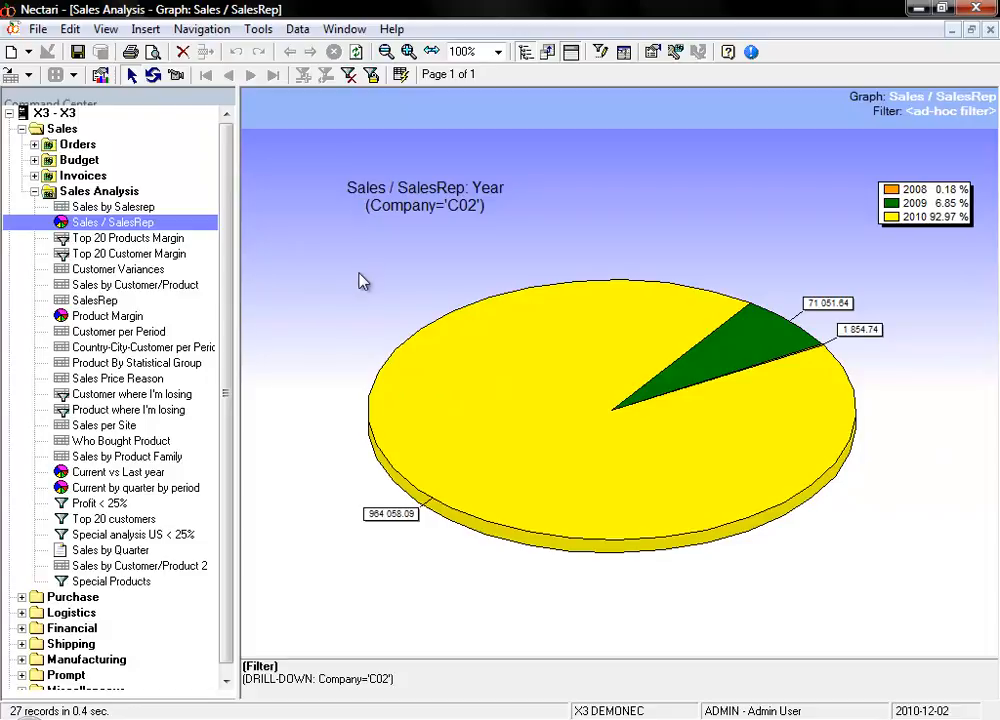
- Export the pie graph to Excel as Sales Analysis Sales _ SalesRep, view the exported workbook in Excel and return to Nectari
left_click(38, 29)
left_click(122, 234)
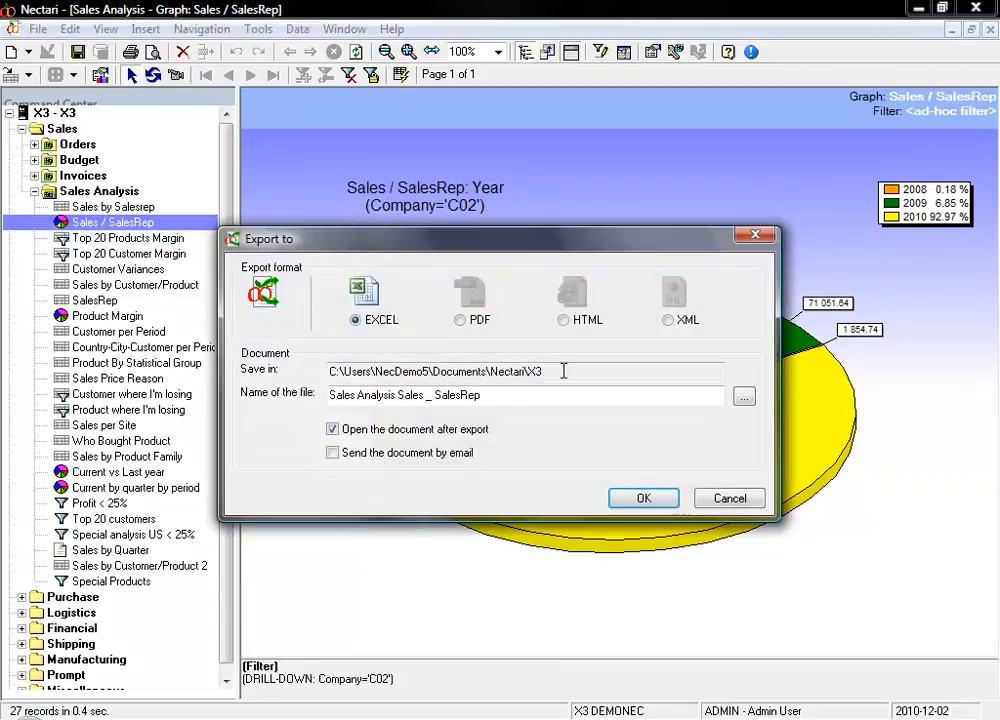
left_click(644, 497)
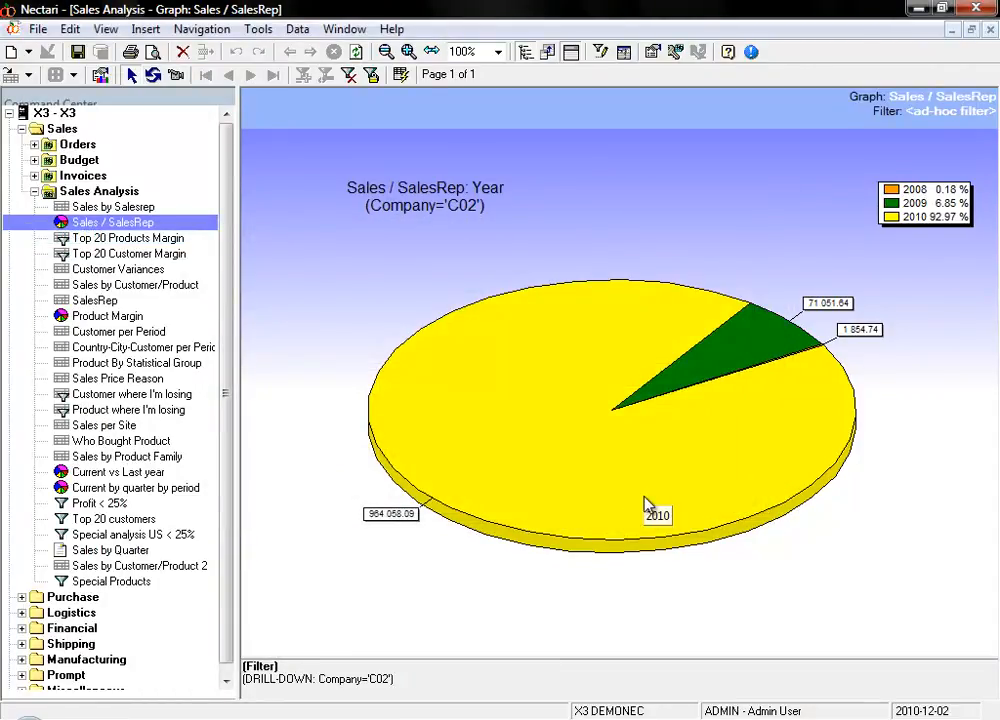
left_click(382, 719)
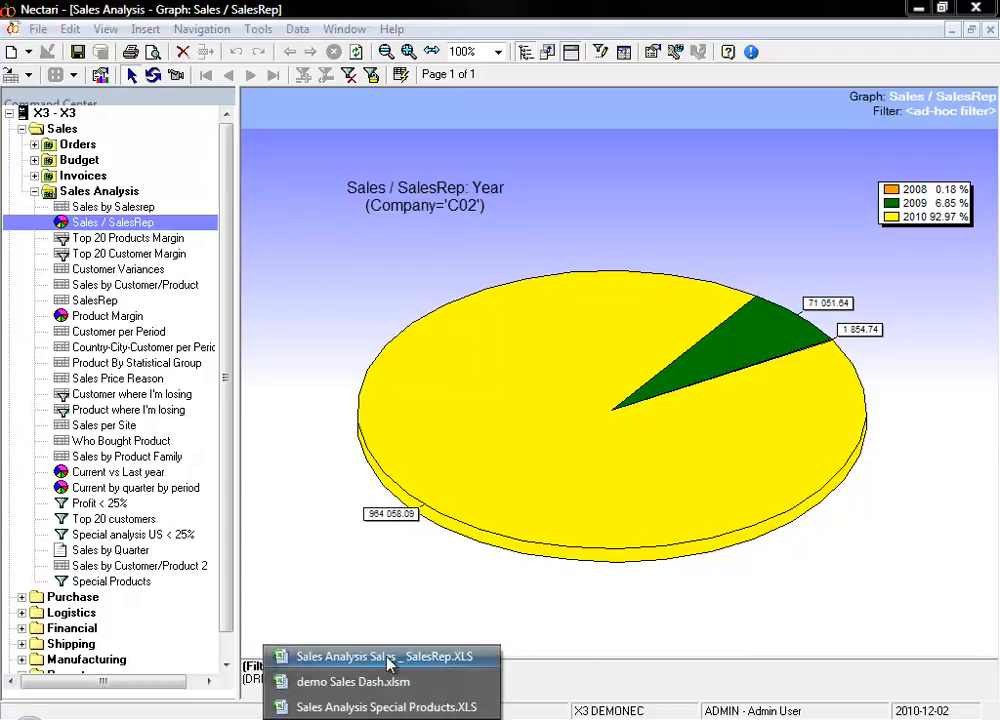
left_click(324, 657)
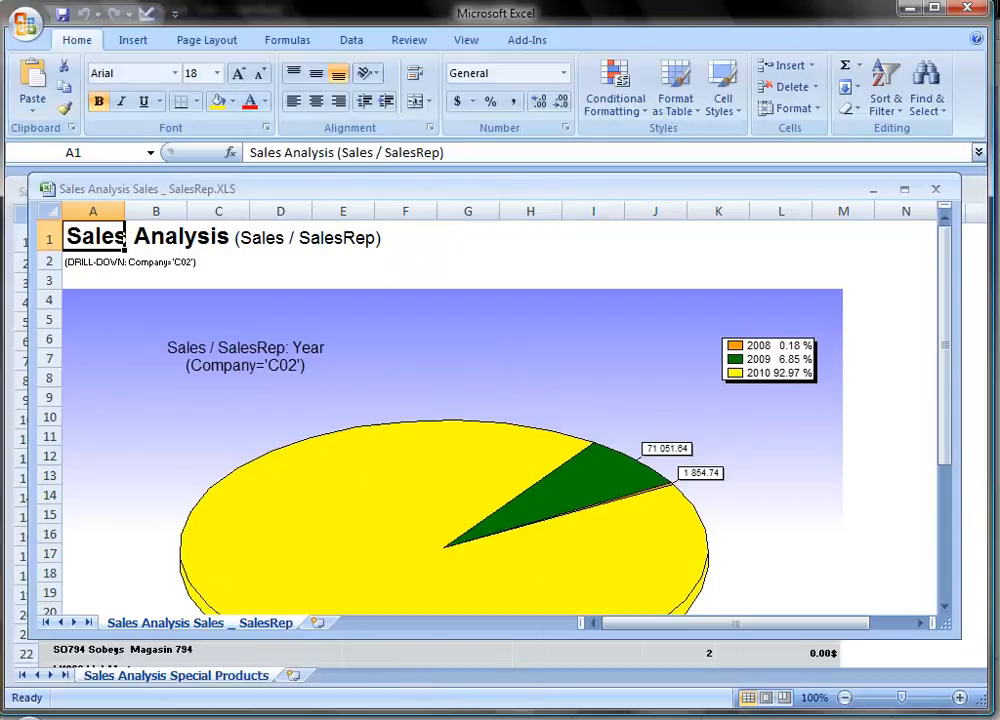
left_click(560, 719)
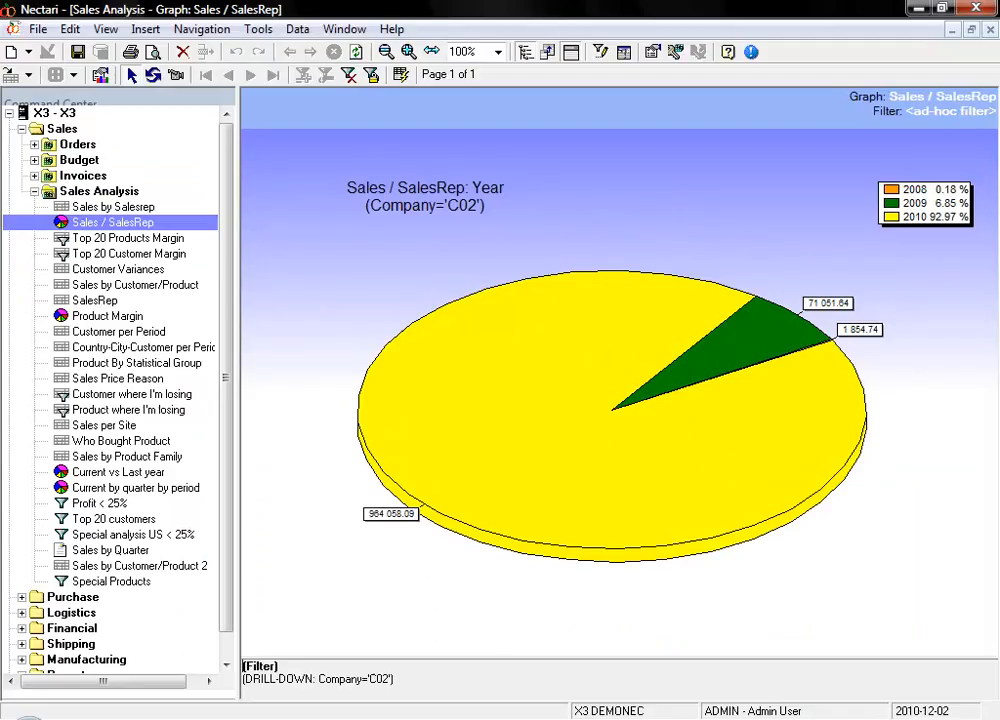
- Close the graph and open the SalesRep worksheet from the Budget group
left_click(991, 30)
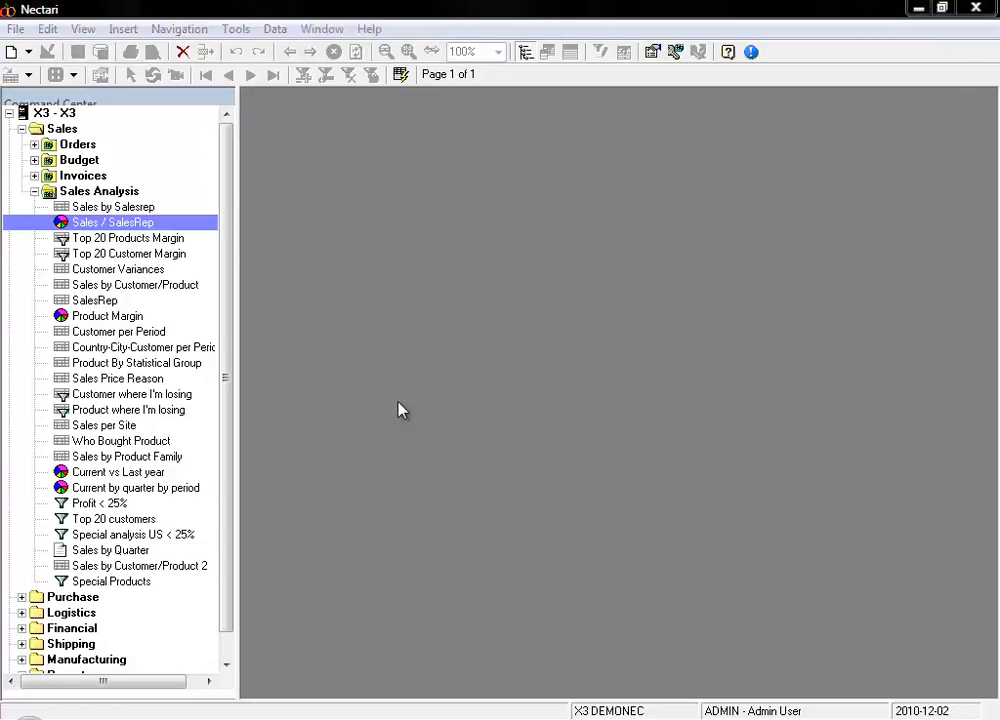
left_click(34, 160)
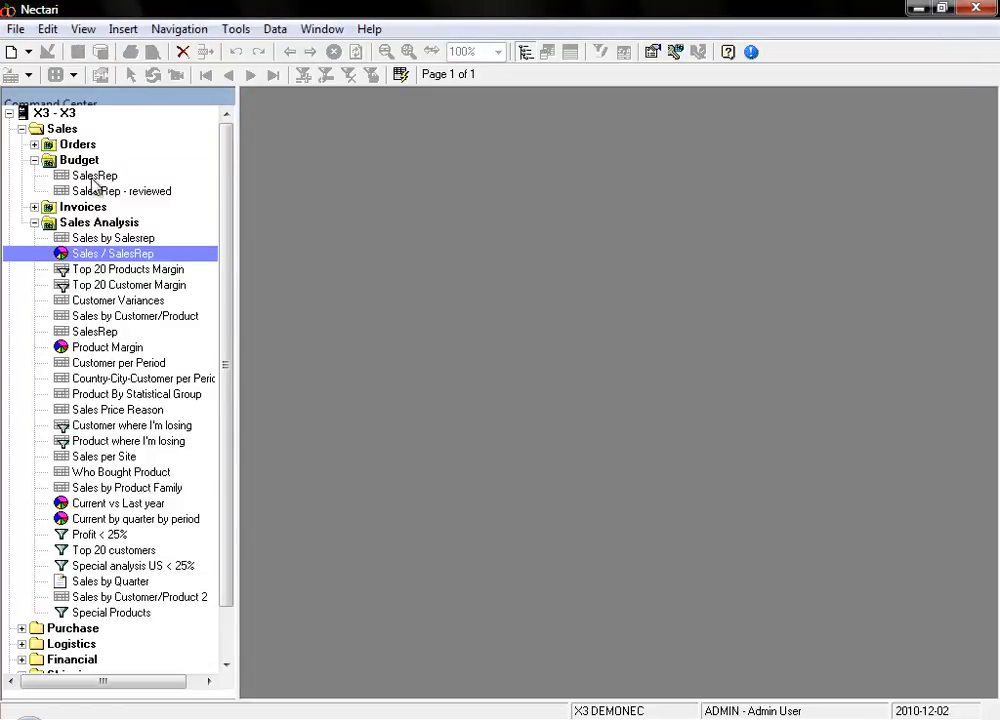
double_click(92, 177)
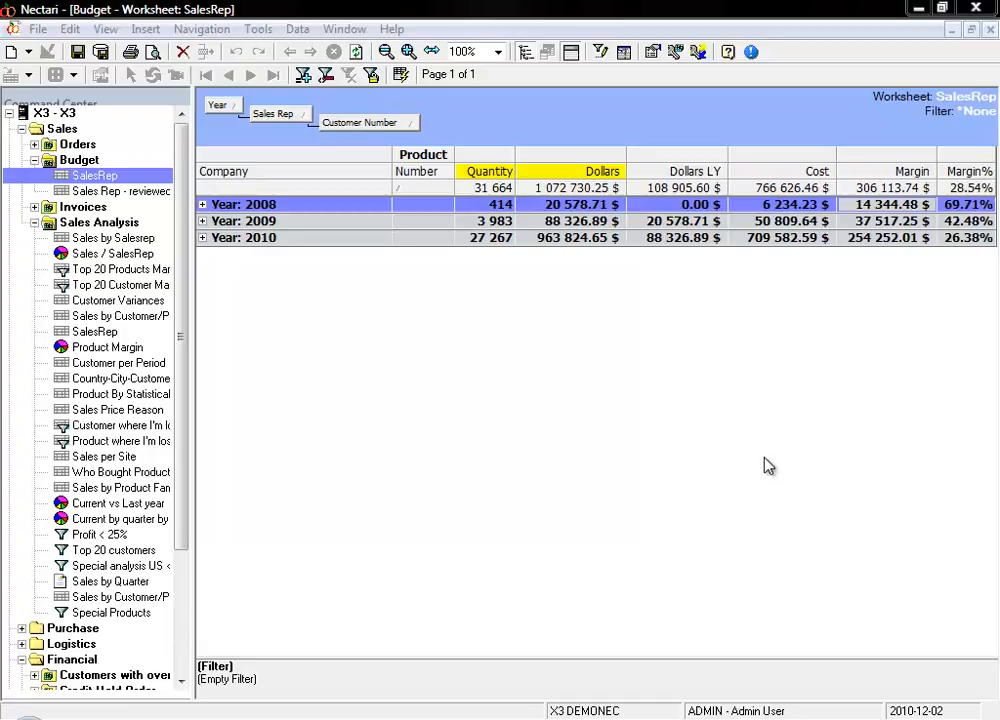
- Expand Year 2010 and sales rep SR001 down to the S&S Distributors product rows
left_click(202, 237)
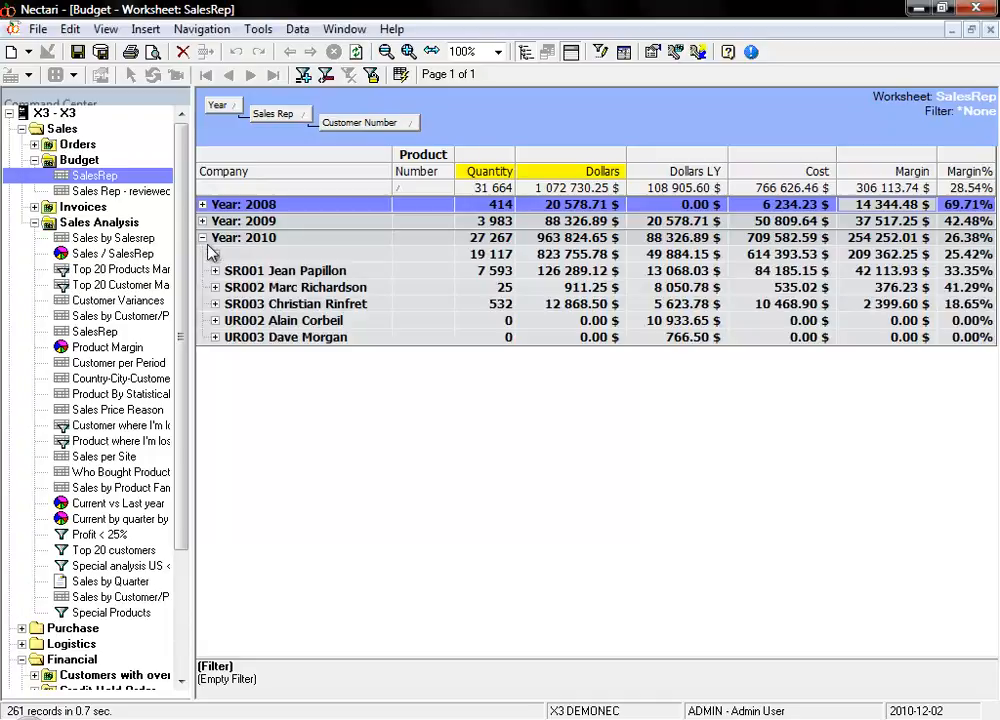
left_click(215, 270)
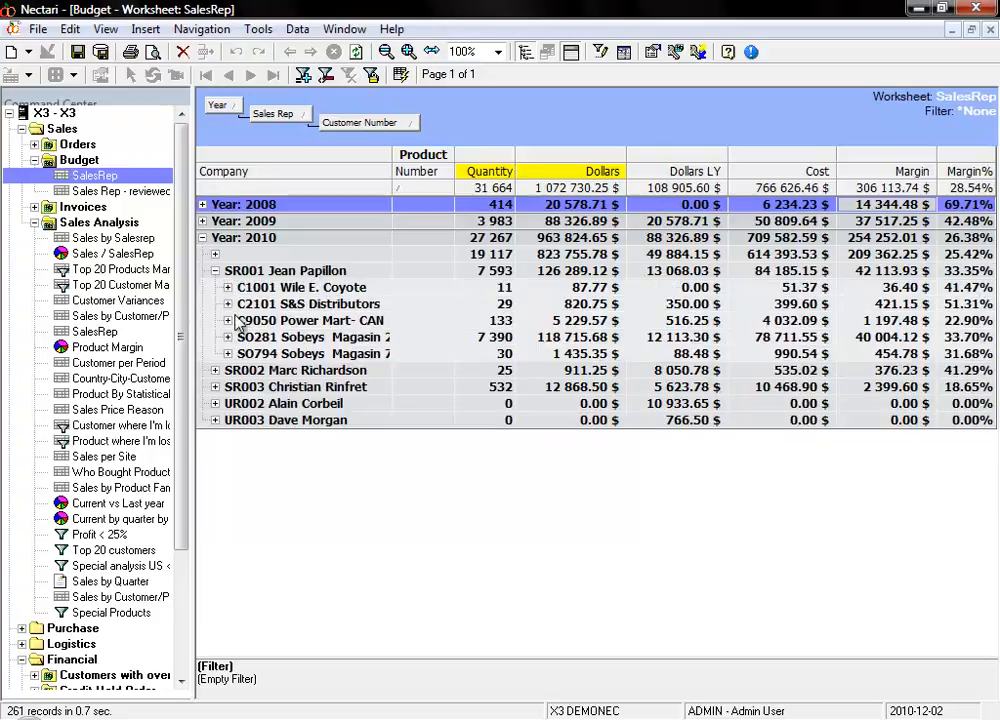
left_click(228, 304)
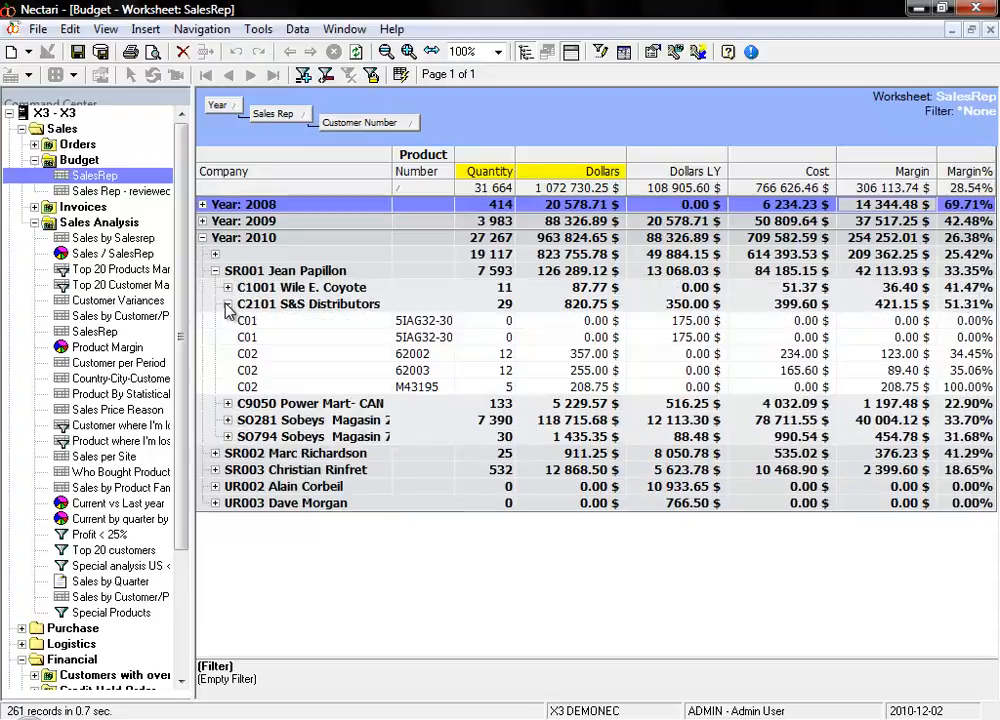
- Set the Dollars of the two C01 5IAG32-30 rows under S&S Distributors to 150 and 100
left_click(587, 326)
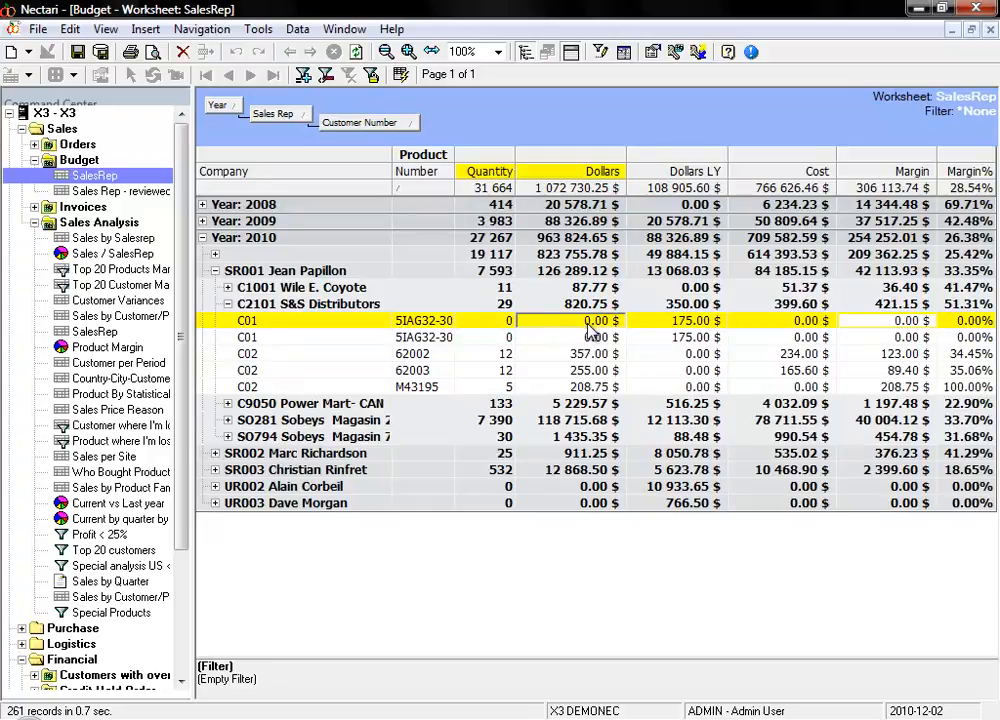
type("150")
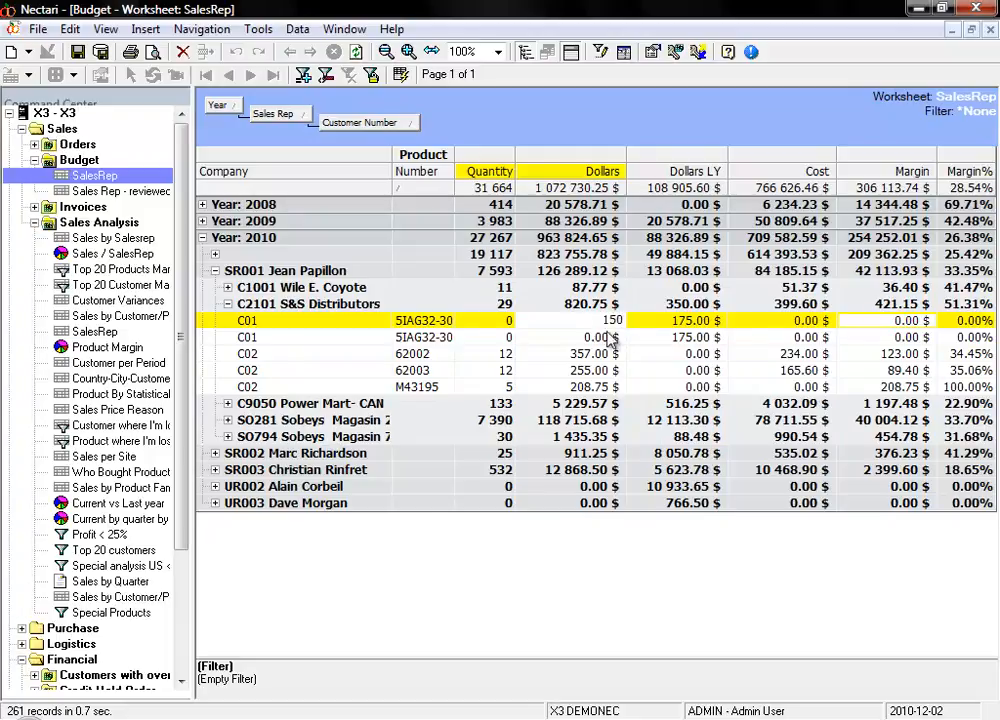
left_click(670, 321)
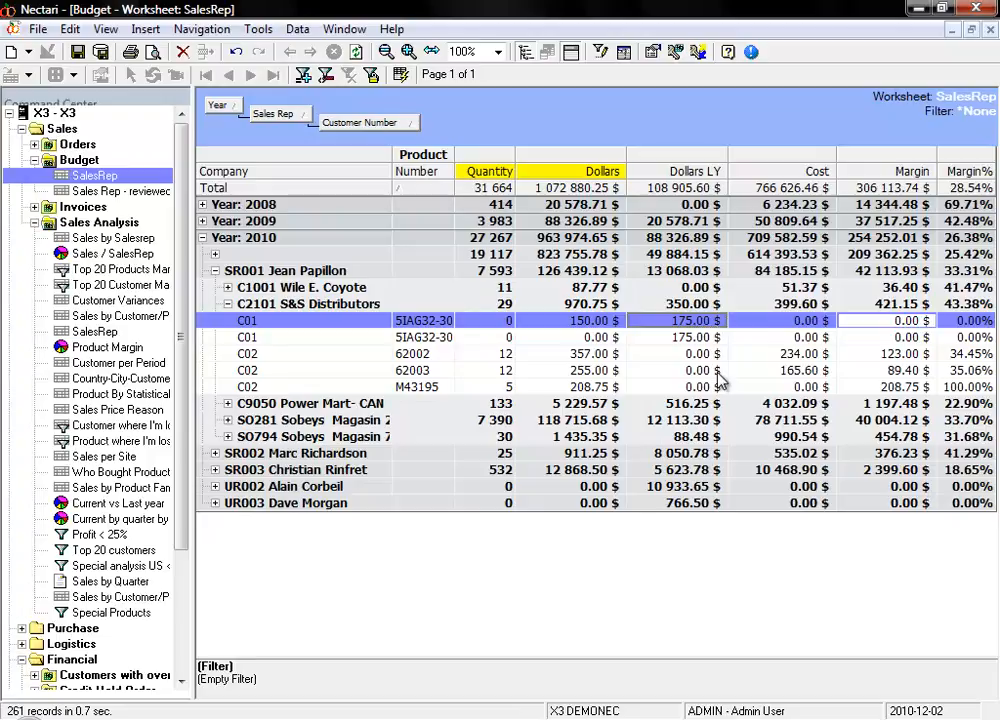
left_click(590, 338)
type("100")
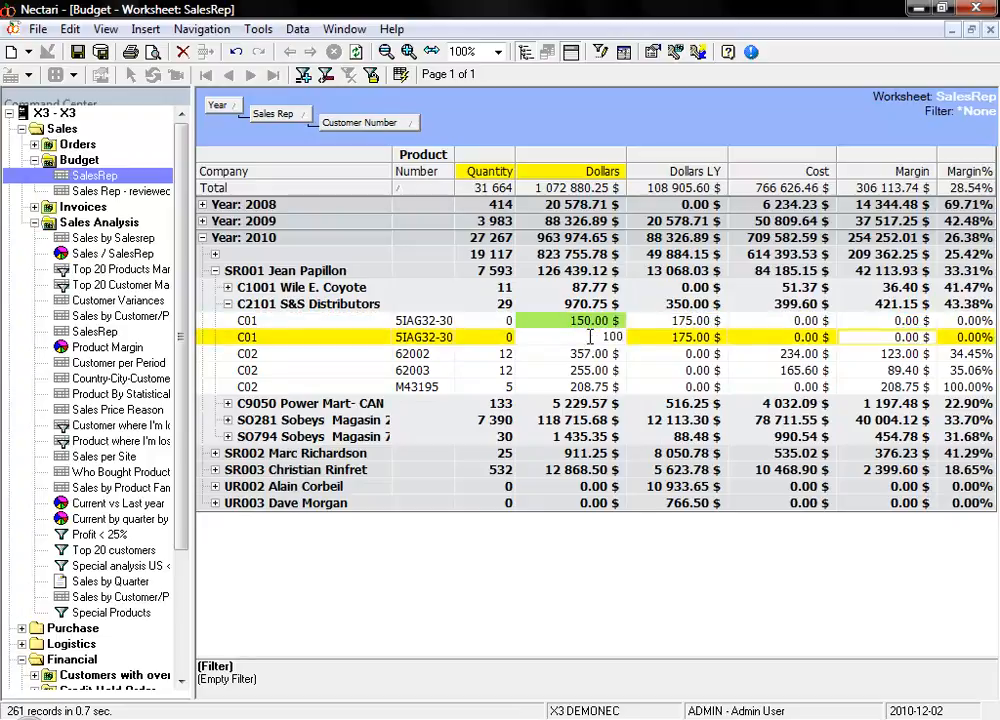
key("Tab")
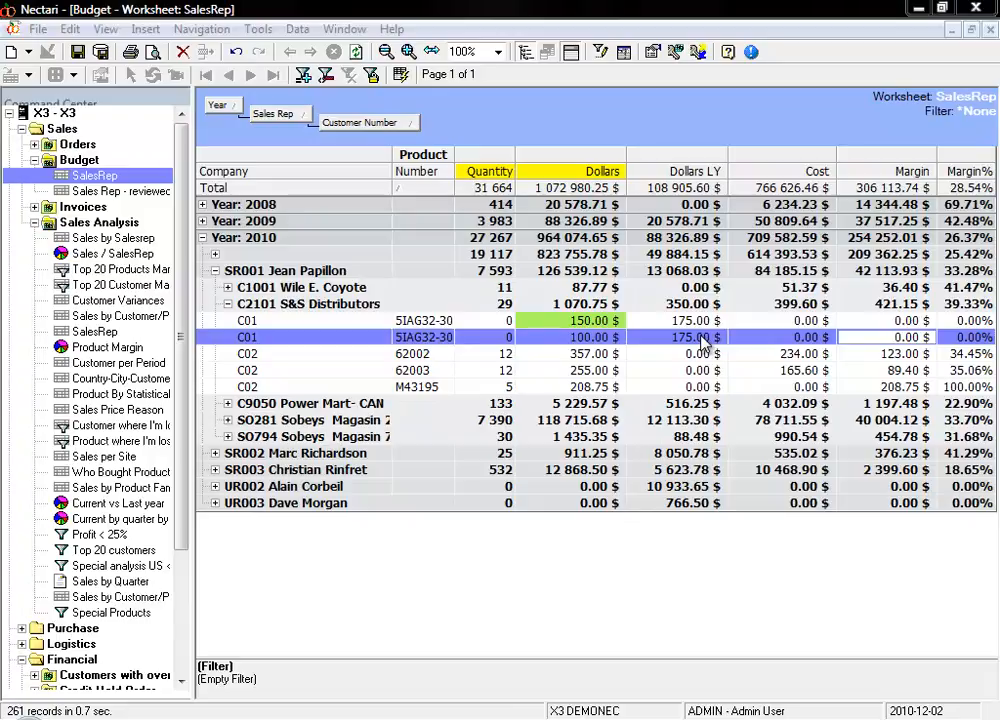
- Set the Dollars subtotal of the S&S Distributors group to 1200
left_click(601, 303)
type("1200")
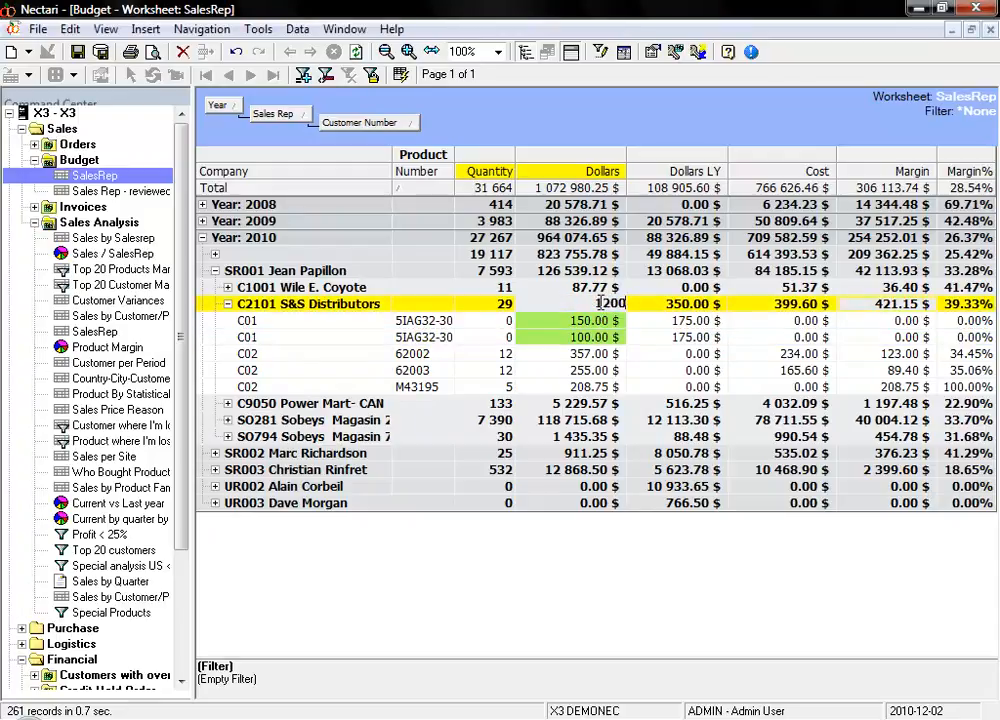
key("Return")
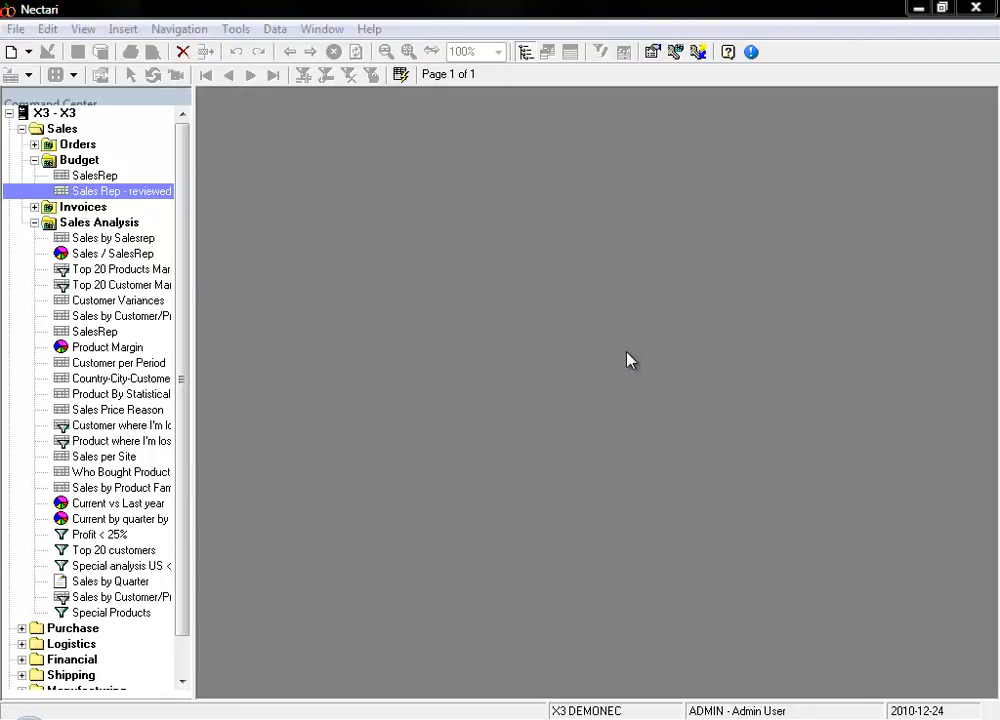
- Open the Sales Rep - reviewed budget worksheet and expand Year 2010 and sales rep SR002 down to the first customer's product rows
double_click(80, 191)
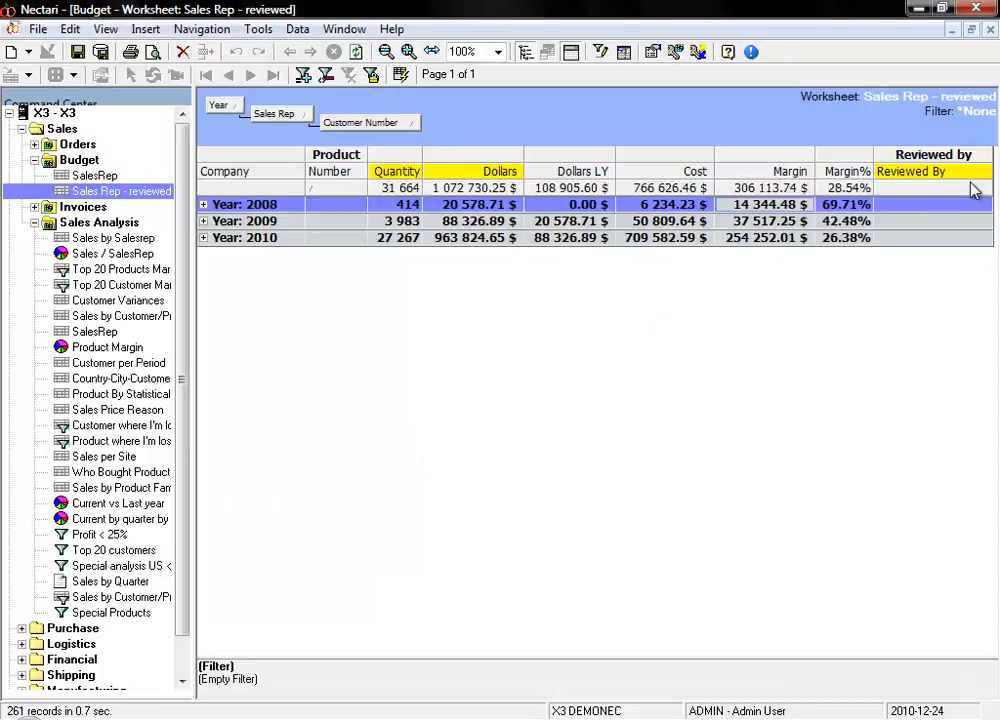
left_click(203, 238)
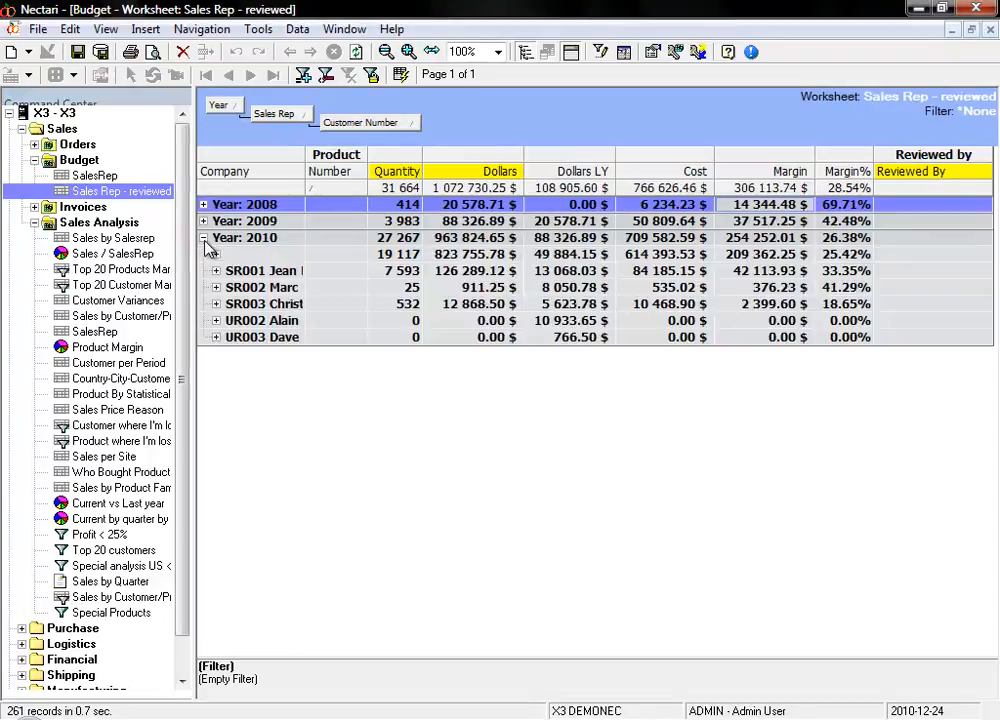
left_click(216, 287)
left_click(228, 304)
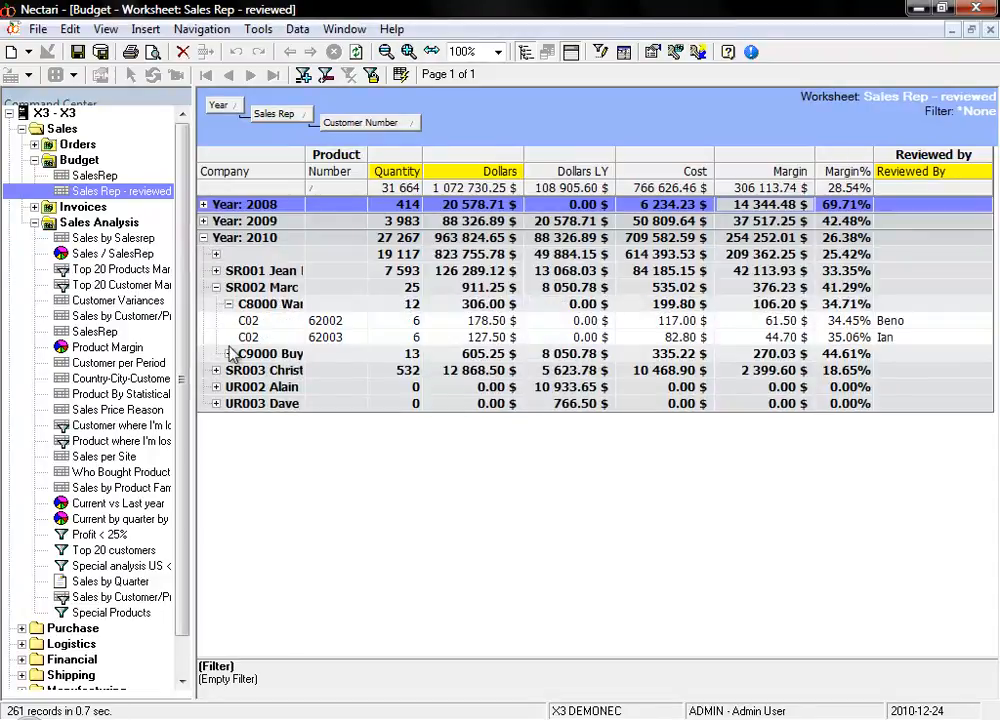
- Expand the second customer under SR002 and change the Reviewed By value of its 1155-FG row to the list's second reviewer
left_click(229, 353)
left_click(963, 372)
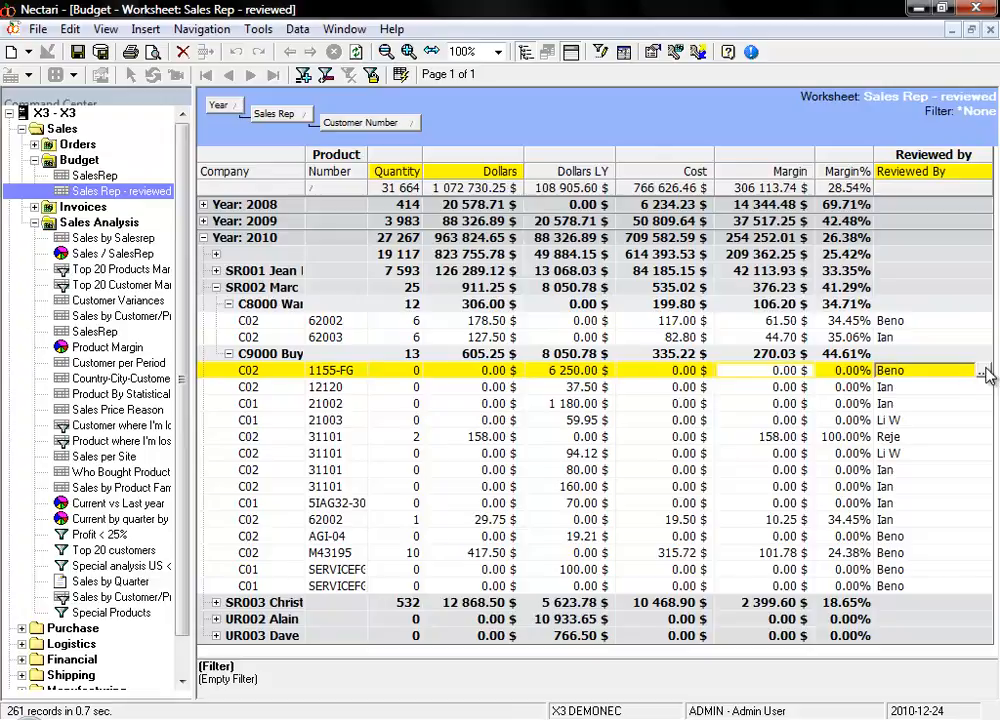
left_click(983, 371)
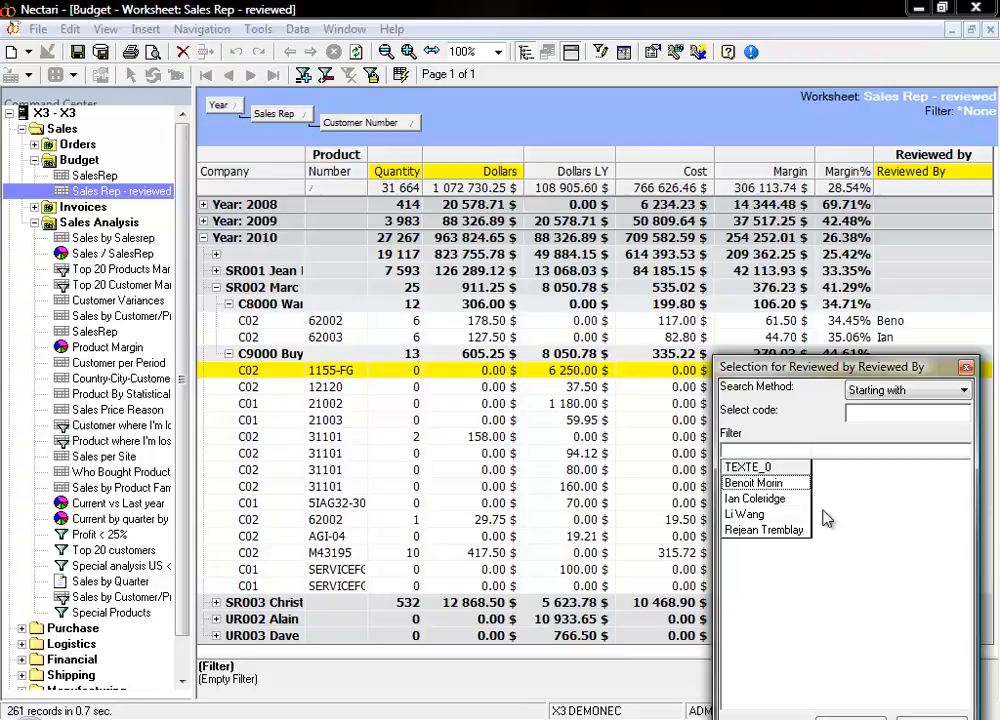
left_click(755, 499)
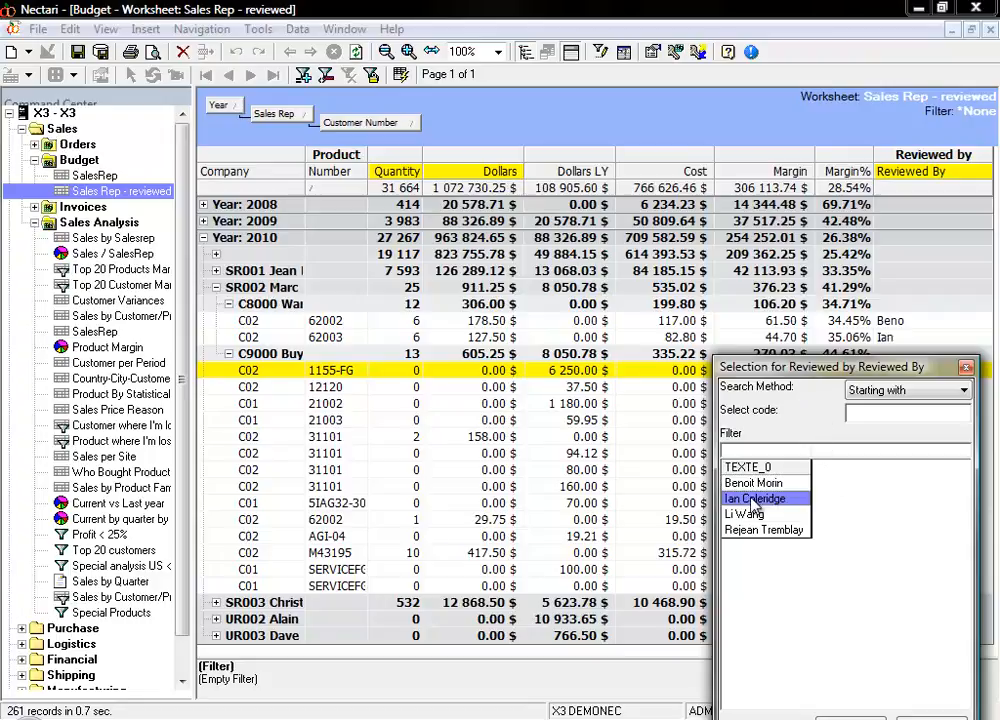
double_click(755, 500)
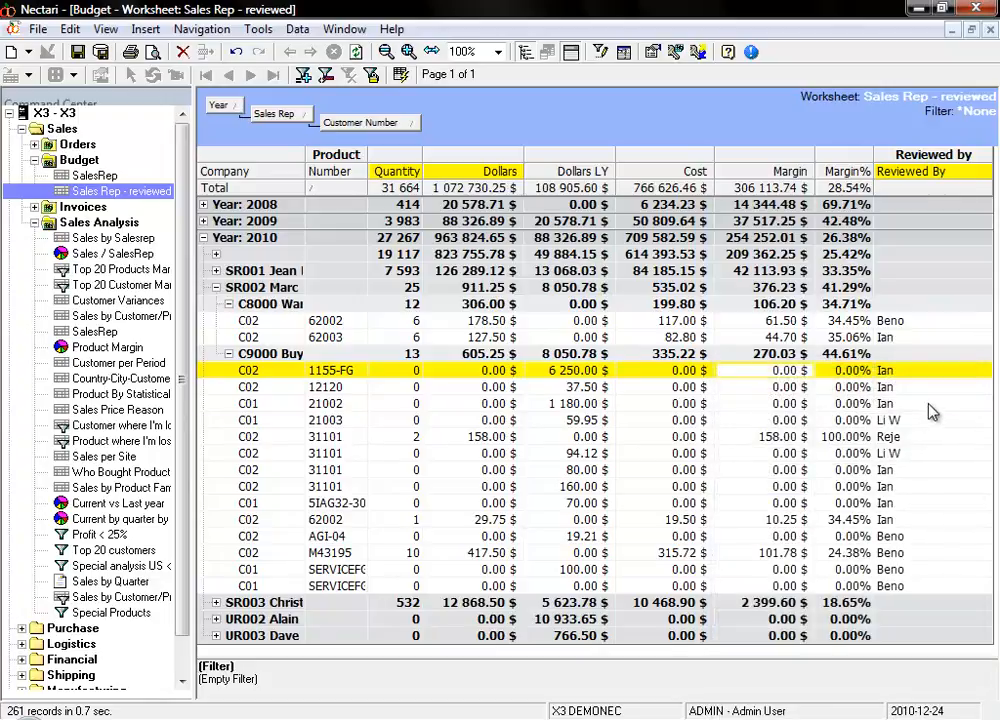
left_click(930, 404)
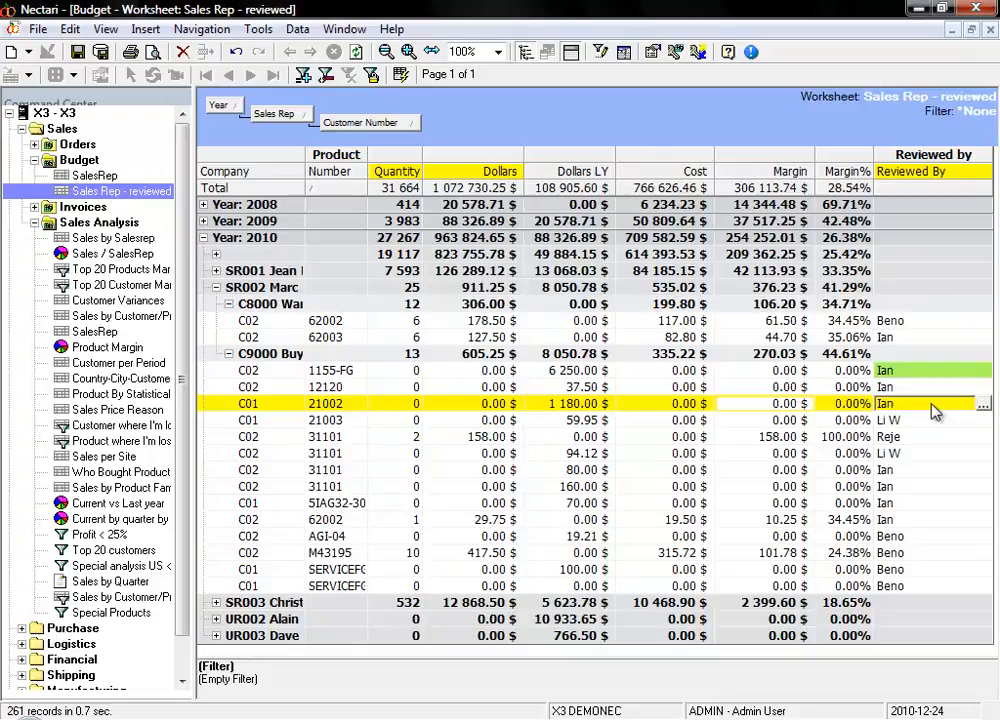
- Close the Sales Rep - reviewed worksheet and drop its unsaved cell changes
left_click(991, 31)
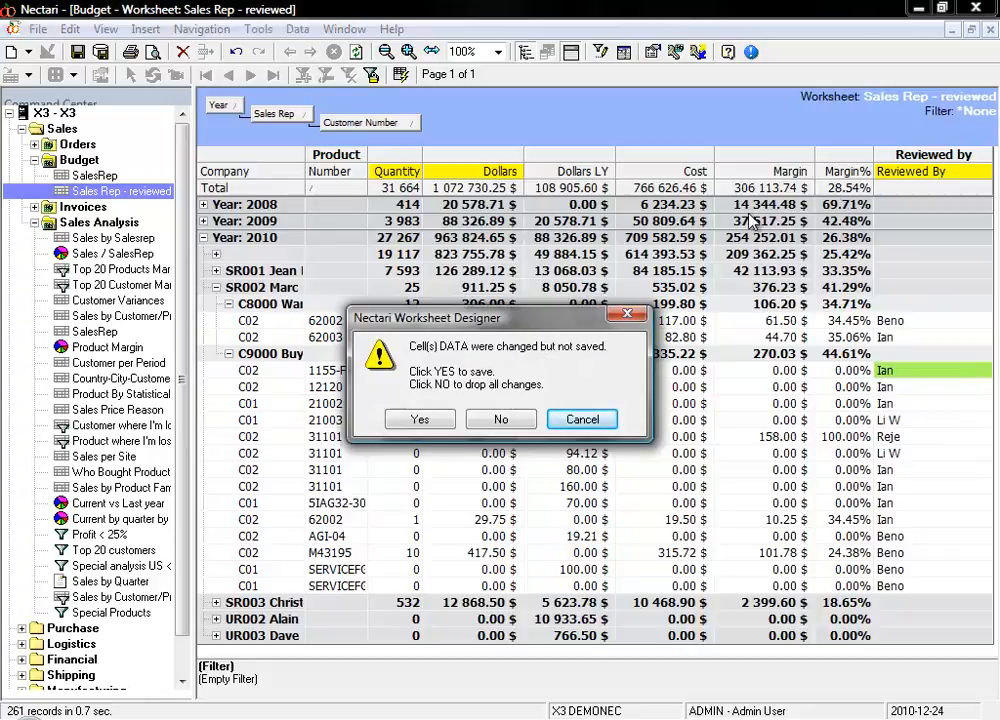
left_click(500, 421)
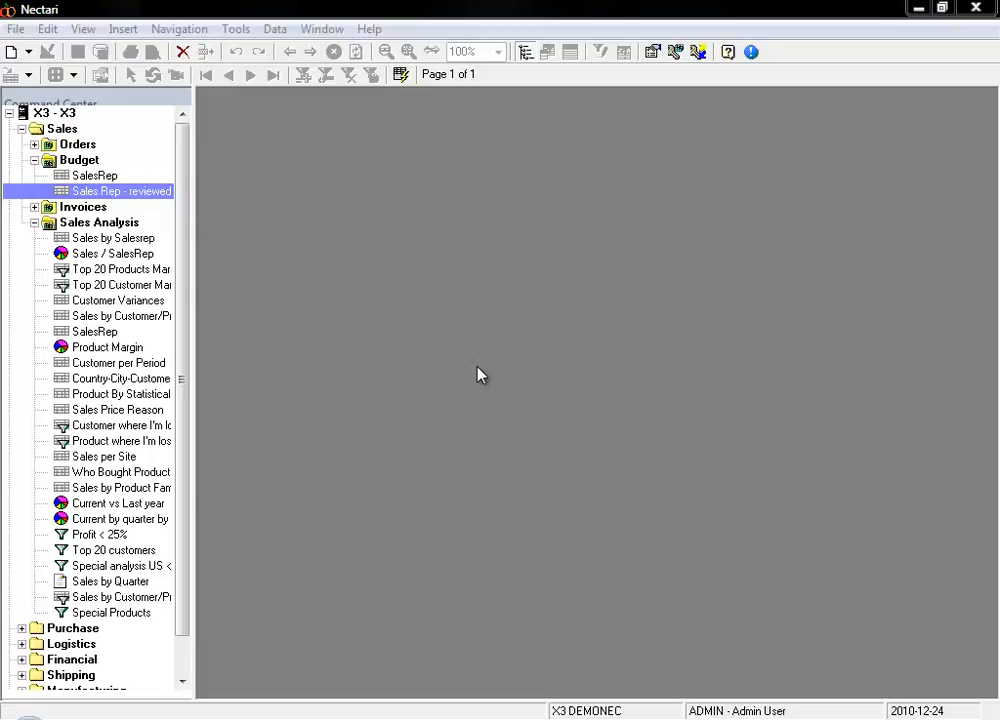
- Expand the Logistics folder and bring up the Style Matrix information page for the Inventory process
left_click(22, 643)
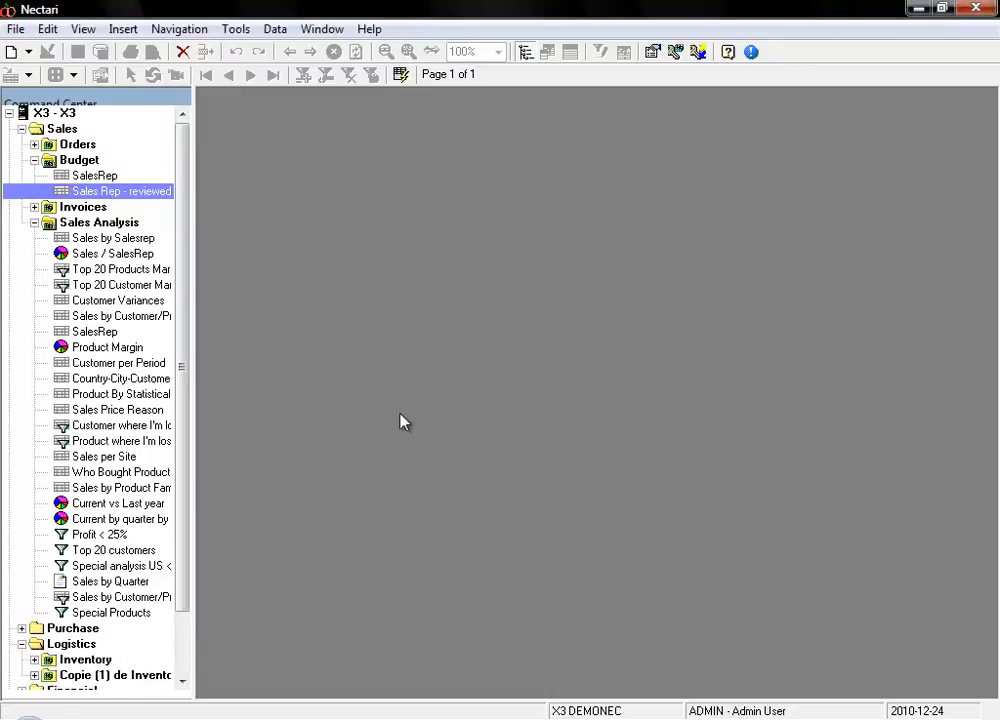
left_click(92, 660)
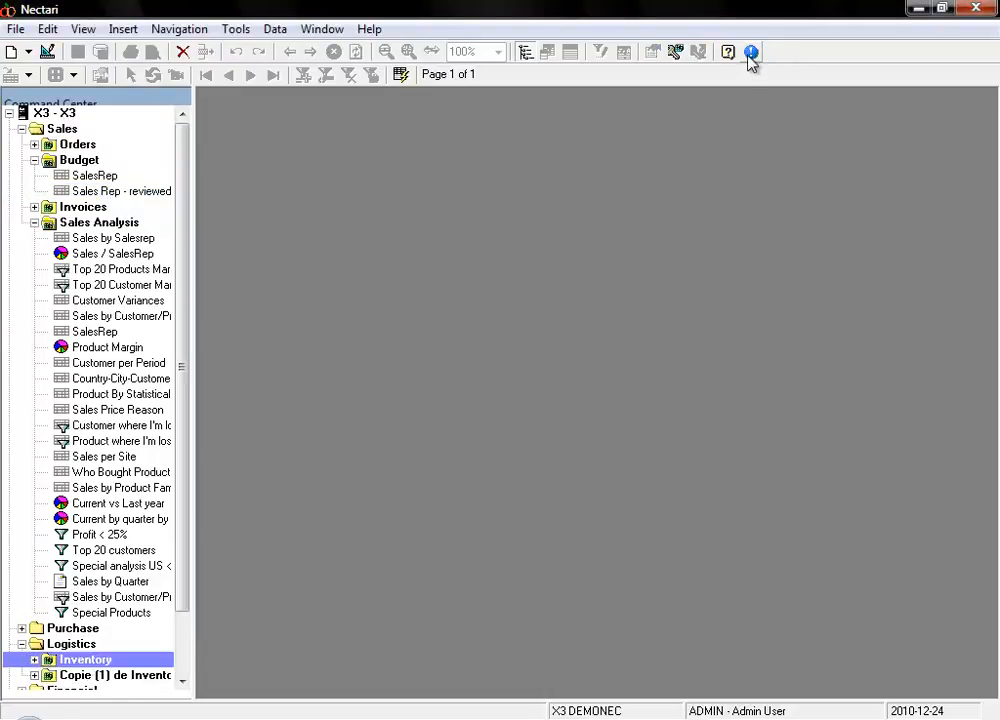
left_click(751, 51)
left_click(899, 262)
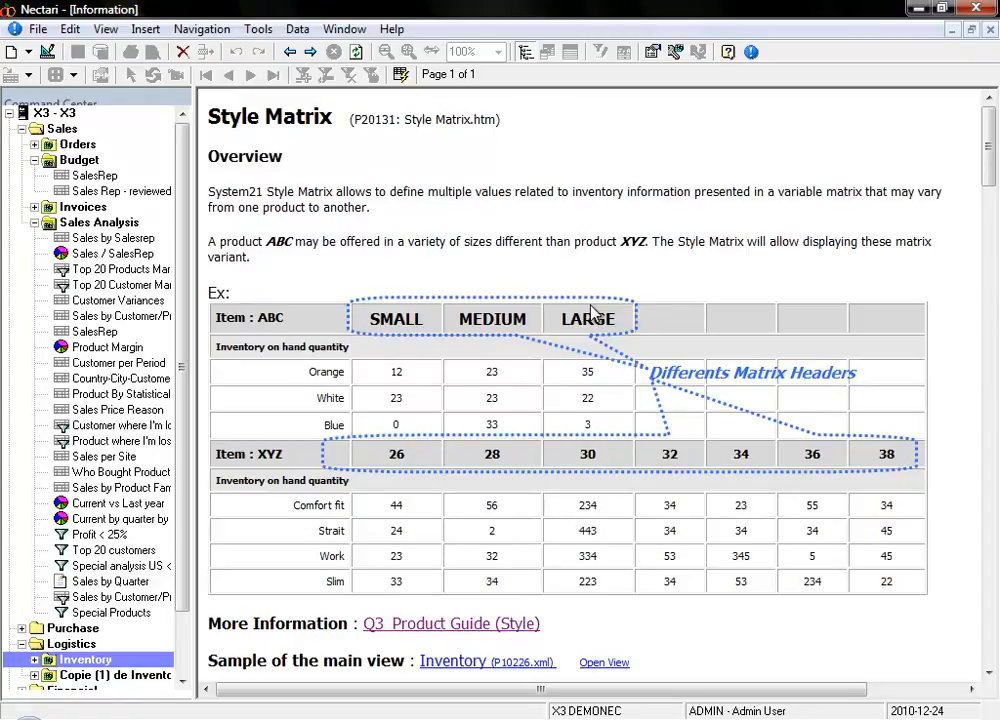
- Open the linked Q3_Product Guide (Style) document in Word, look through its table of contents and close it
left_click(372, 625)
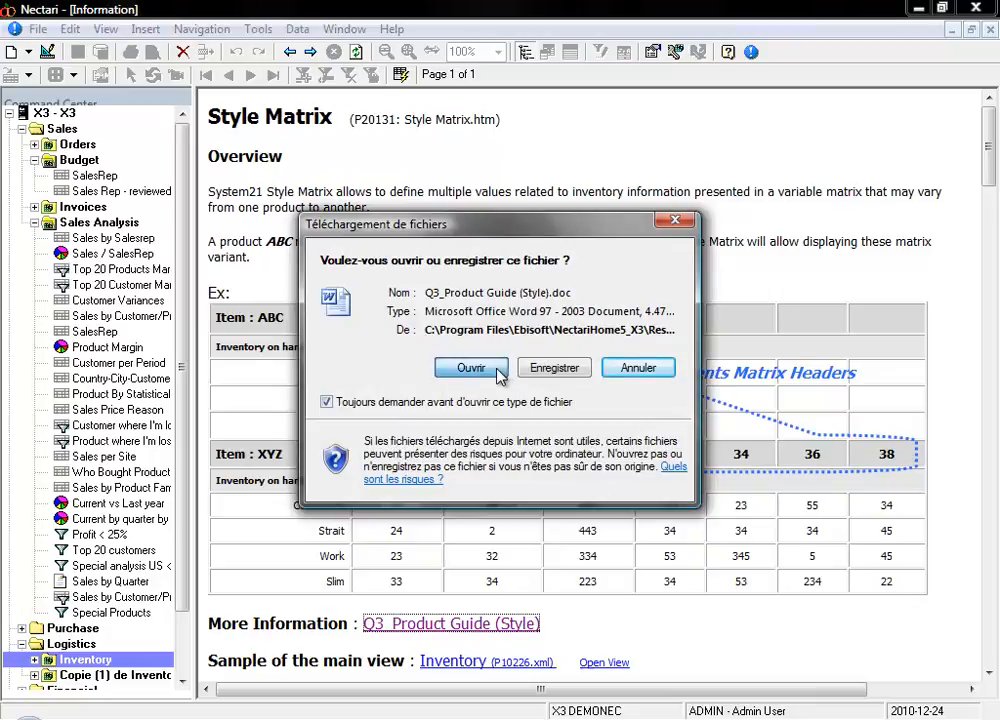
left_click(450, 370)
scroll(556, 390, "down", 5)
scroll(563, 404, "down", 5)
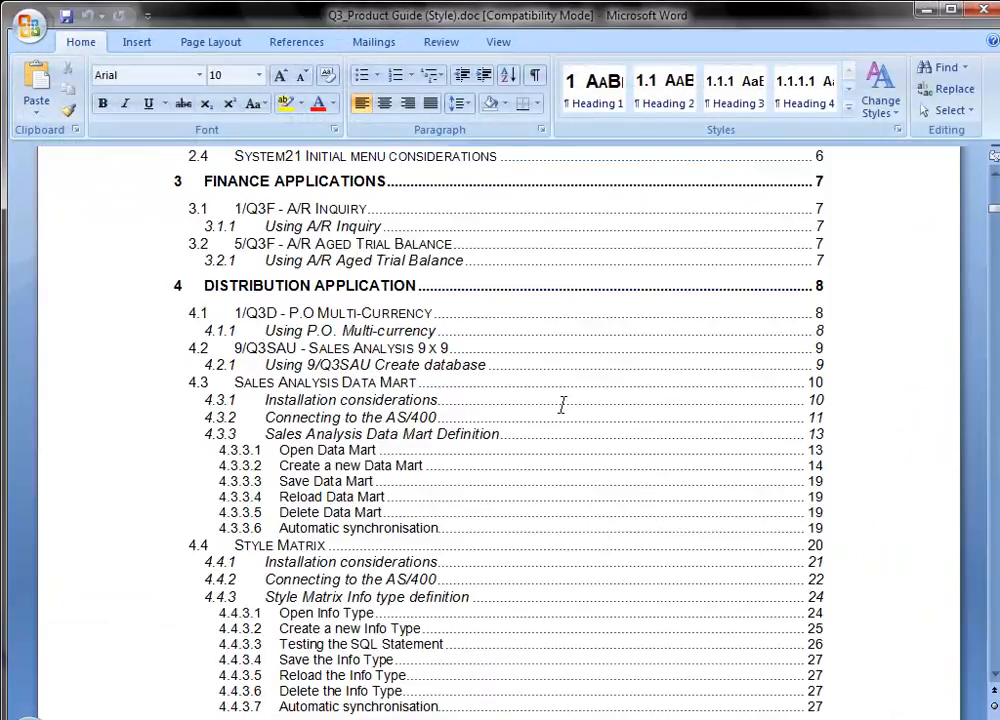
left_click(984, 12)
left_click(983, 10)
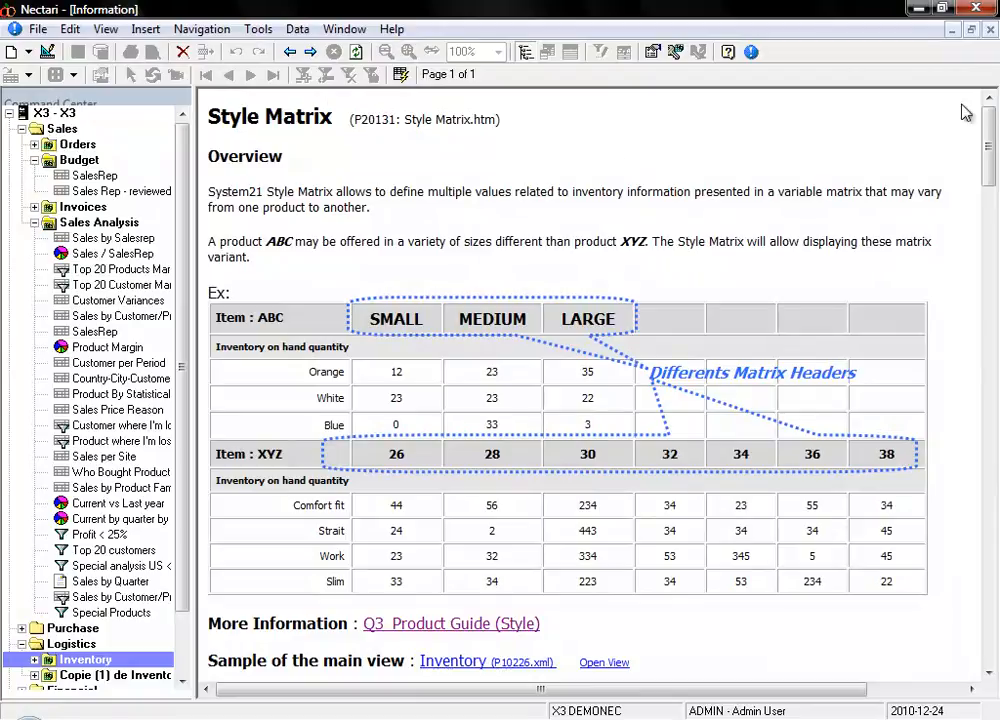
left_click(970, 29)
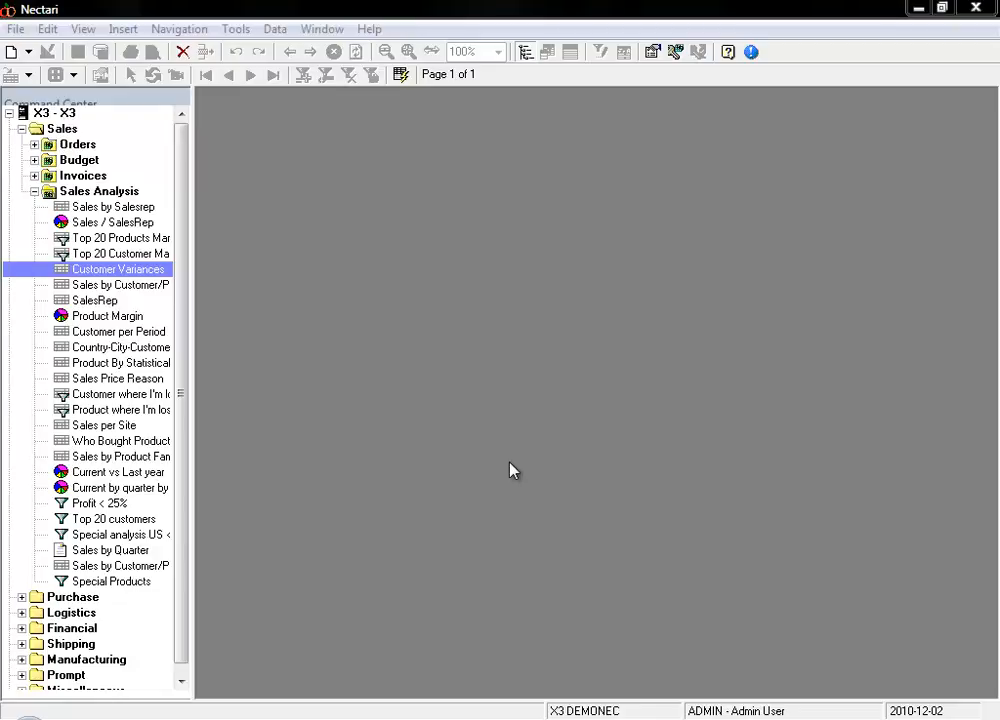
- View the usage statistics of the Customer Variances worksheet in Sales Analysis and close them
right_click(125, 272)
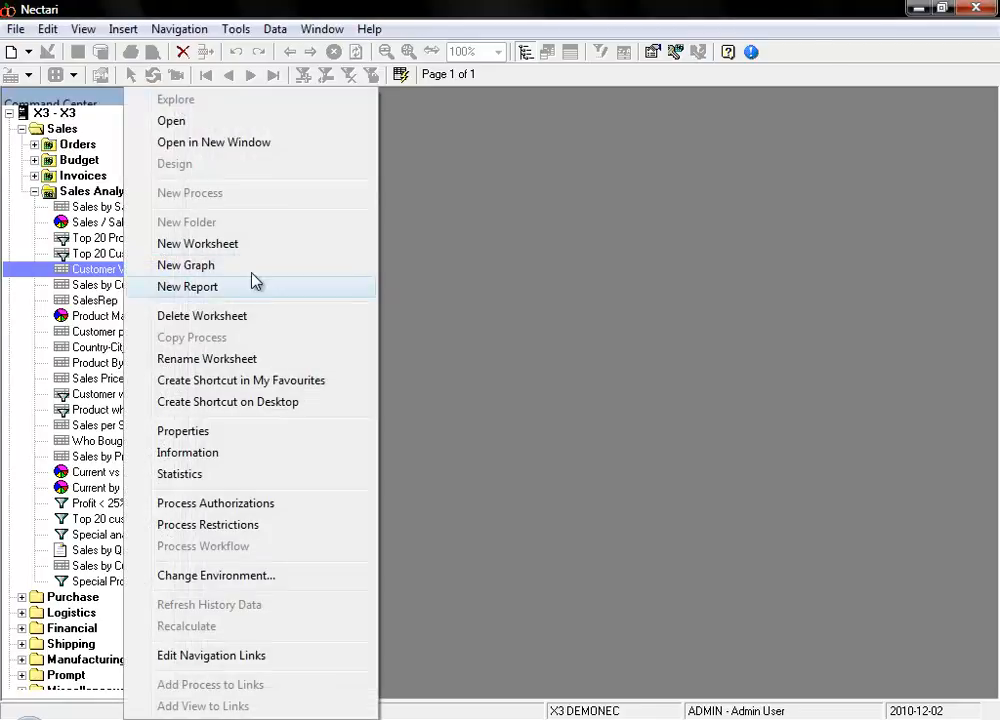
left_click(252, 473)
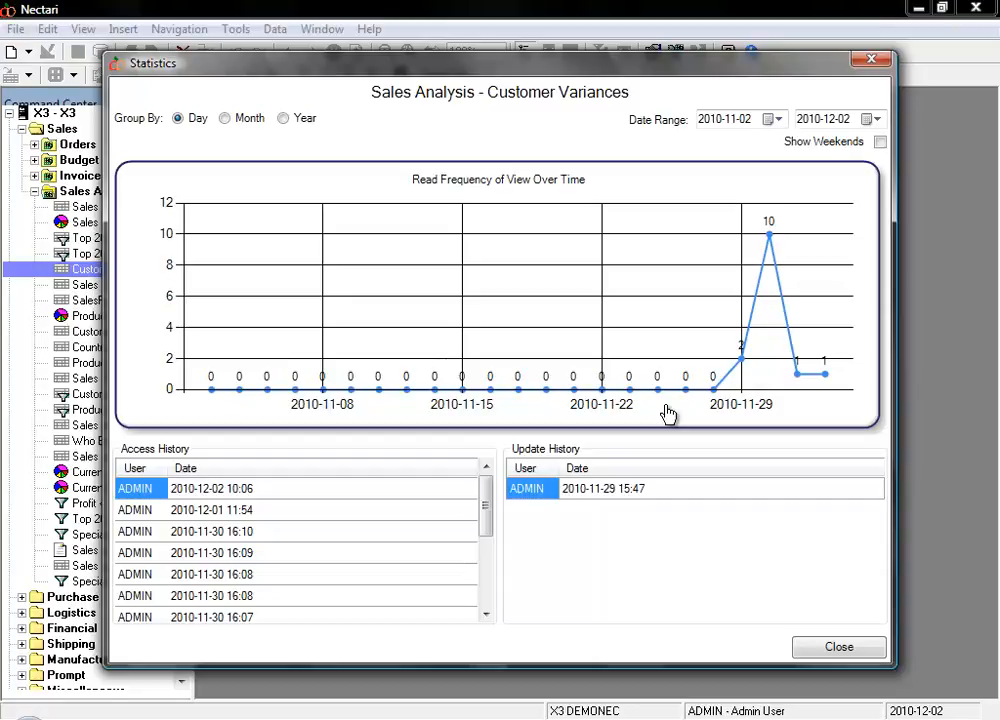
left_click(855, 652)
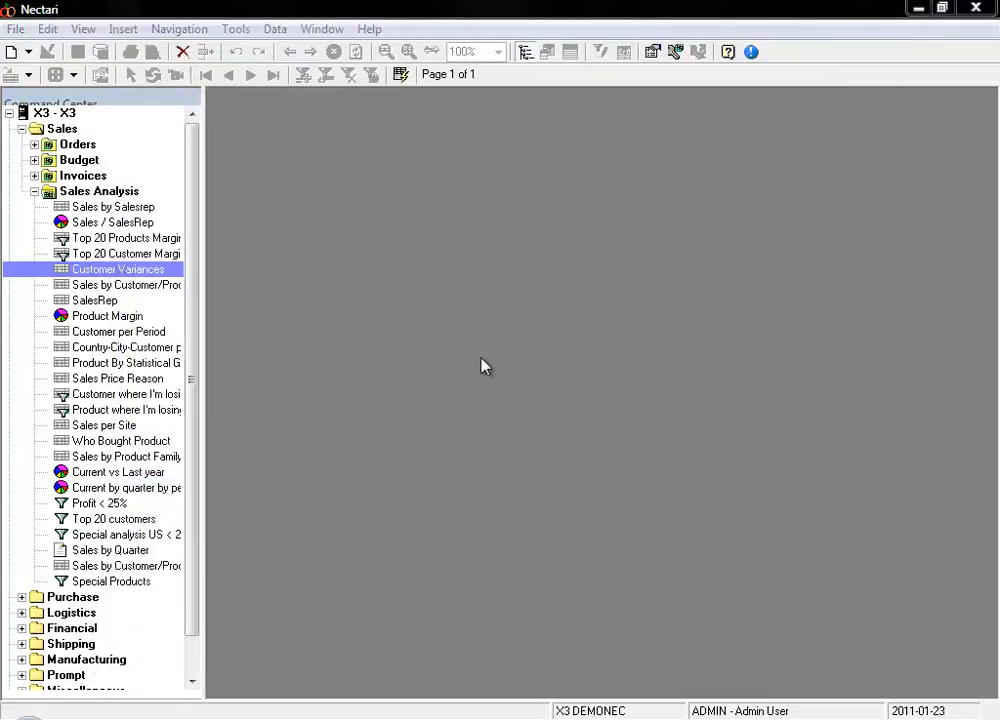